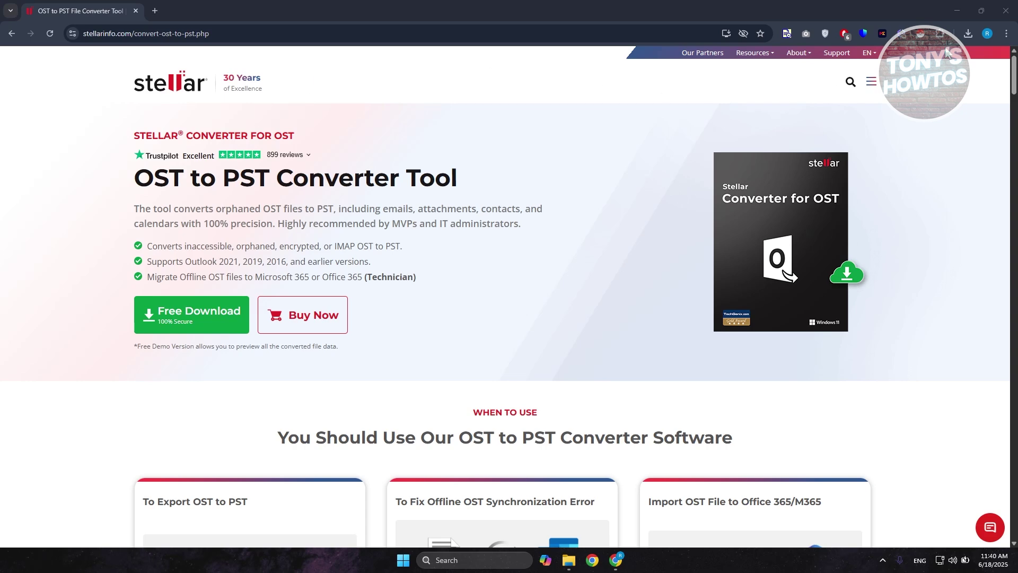
Minimize Chrome on the Stellar OST to PST Converter page to reveal the desktop
left_click(957, 10)
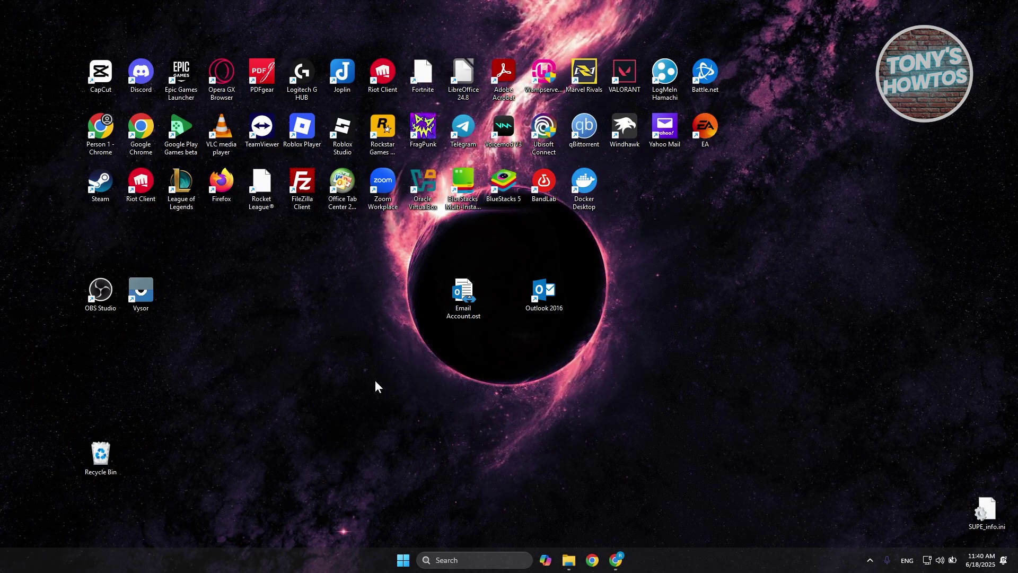
Select the Email Account.ost and Outlook 2016 desktop icons together, then return to Chrome
left_click_drag(428, 348, 500, 404)
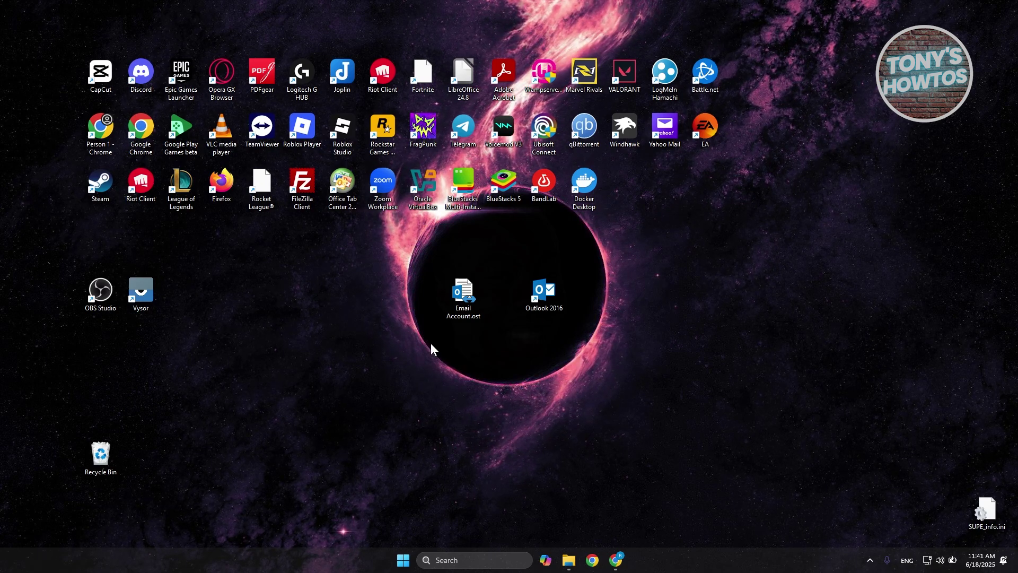
left_click_drag(430, 343, 555, 282)
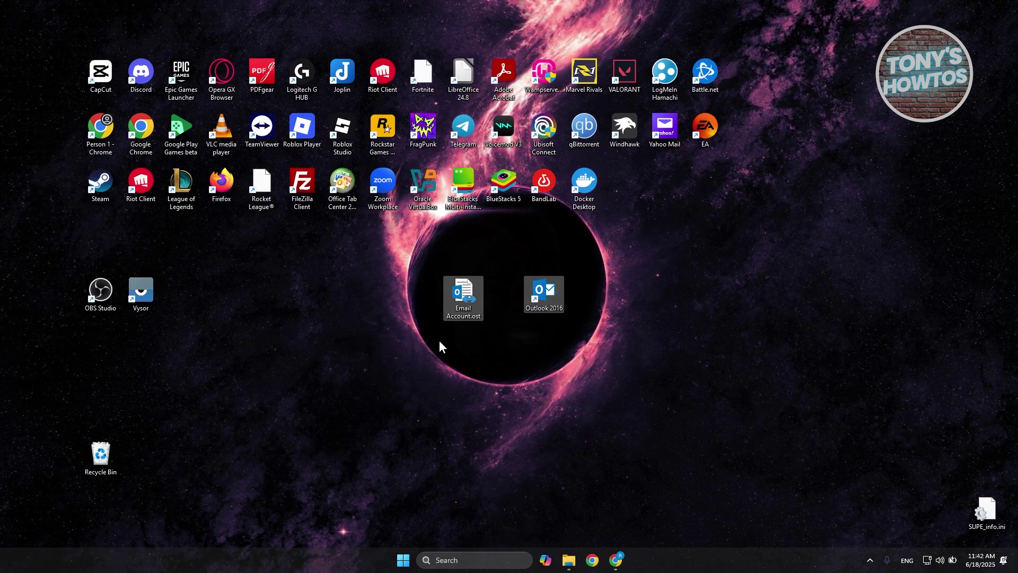
left_click(615, 557)
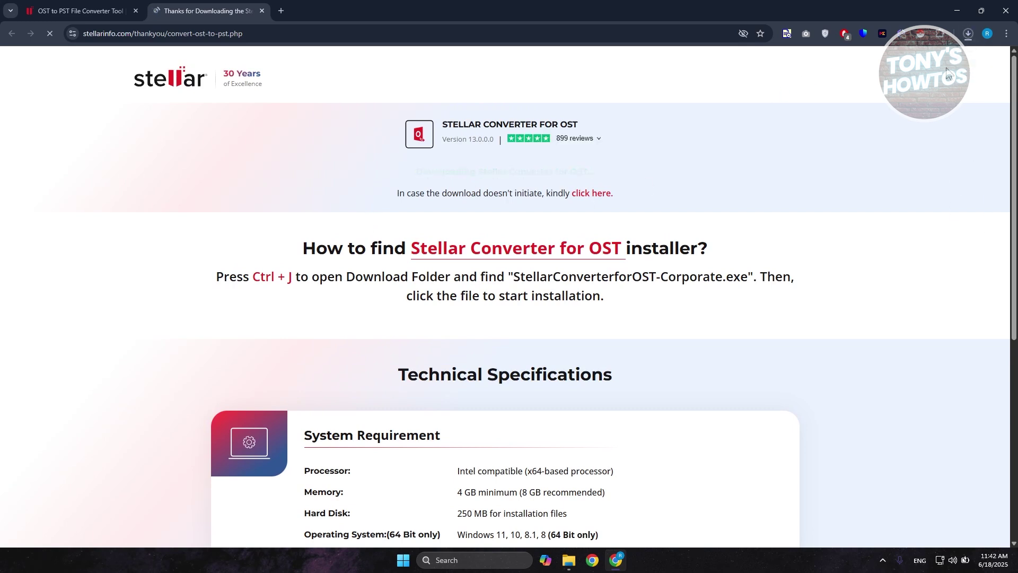
Run the downloaded Stellar Converter for OST installer from Chrome's recent downloads
left_click(966, 34)
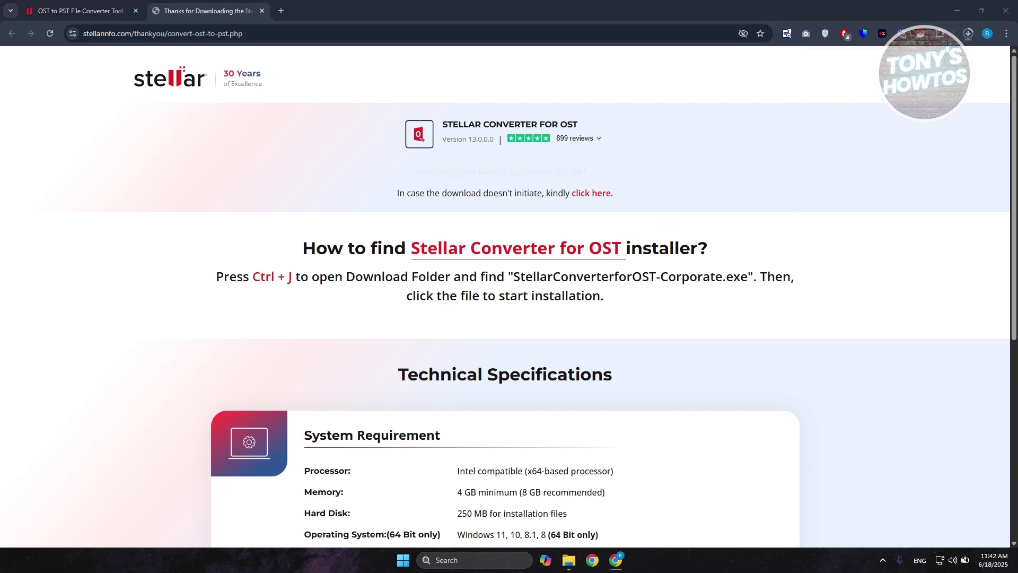
left_click(968, 33)
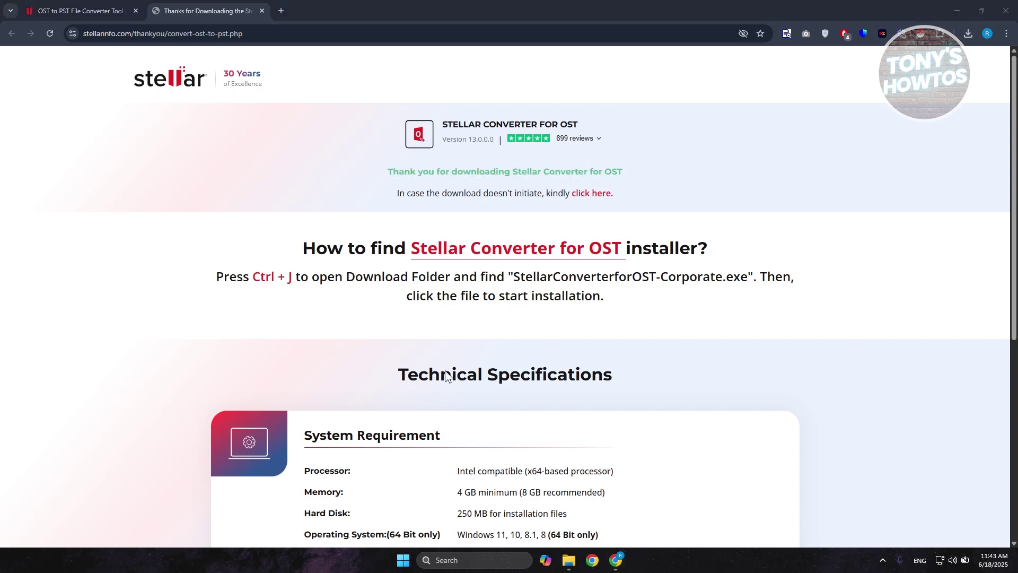
Install Stellar Converter for OST in English with default folders and a desktop shortcut, then launch it
left_click(960, 13)
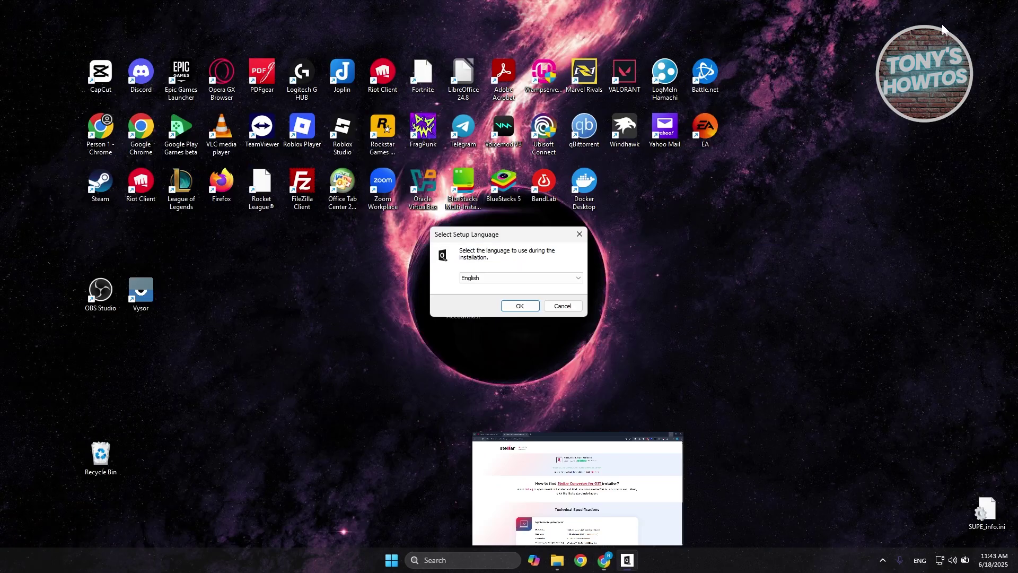
left_click(518, 307)
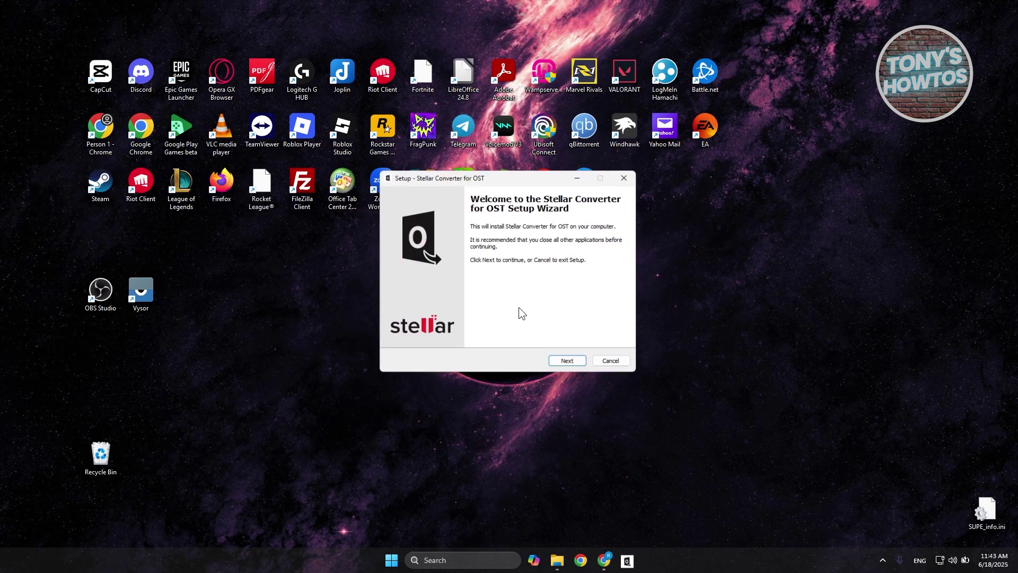
left_click(577, 365)
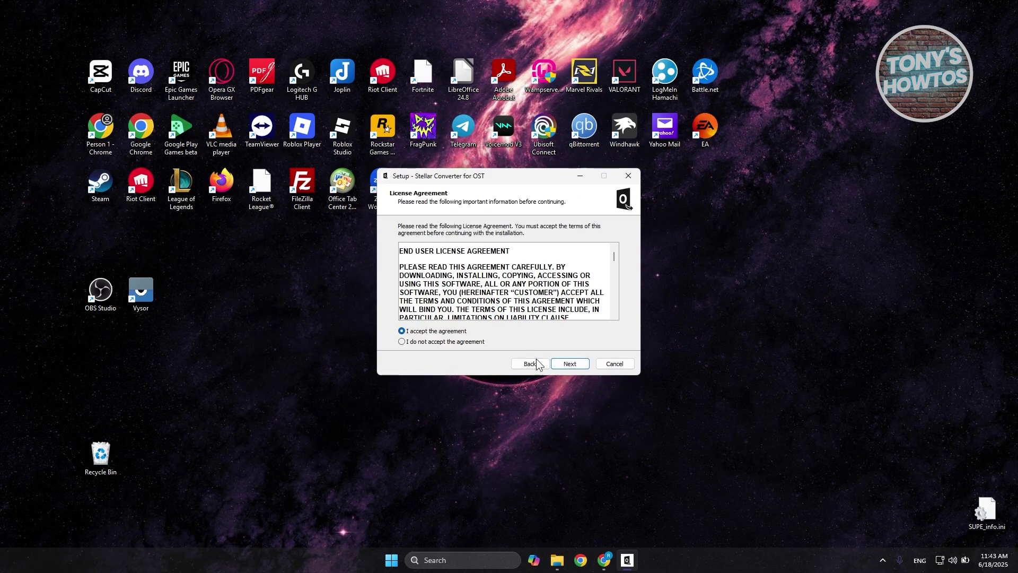
left_click(567, 368)
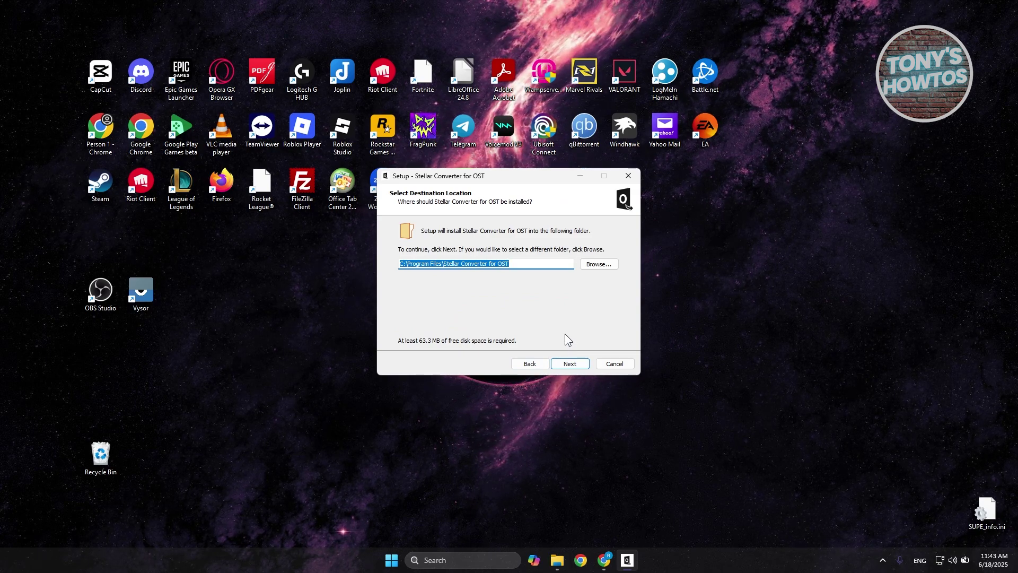
left_click(564, 364)
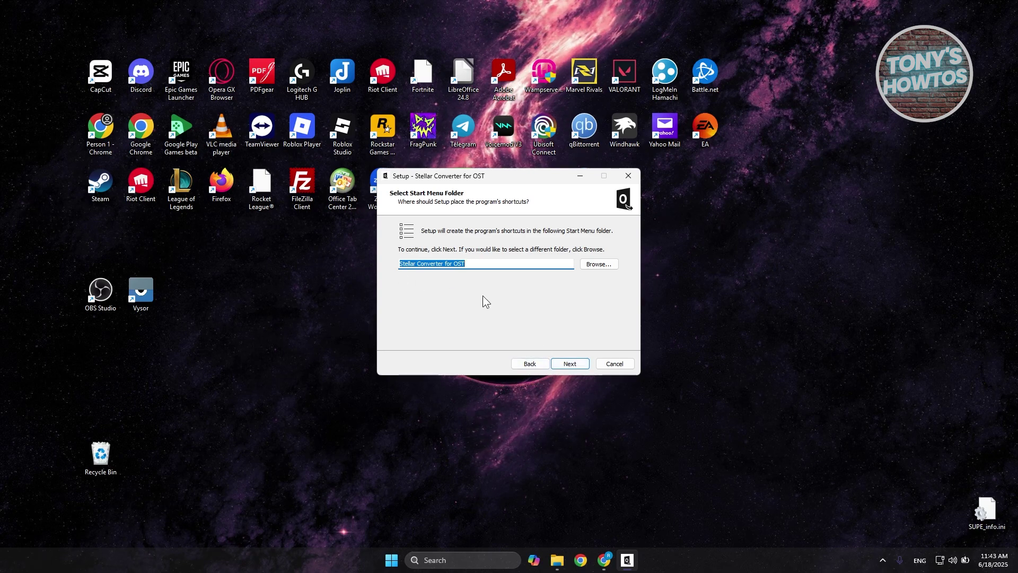
left_click(567, 362)
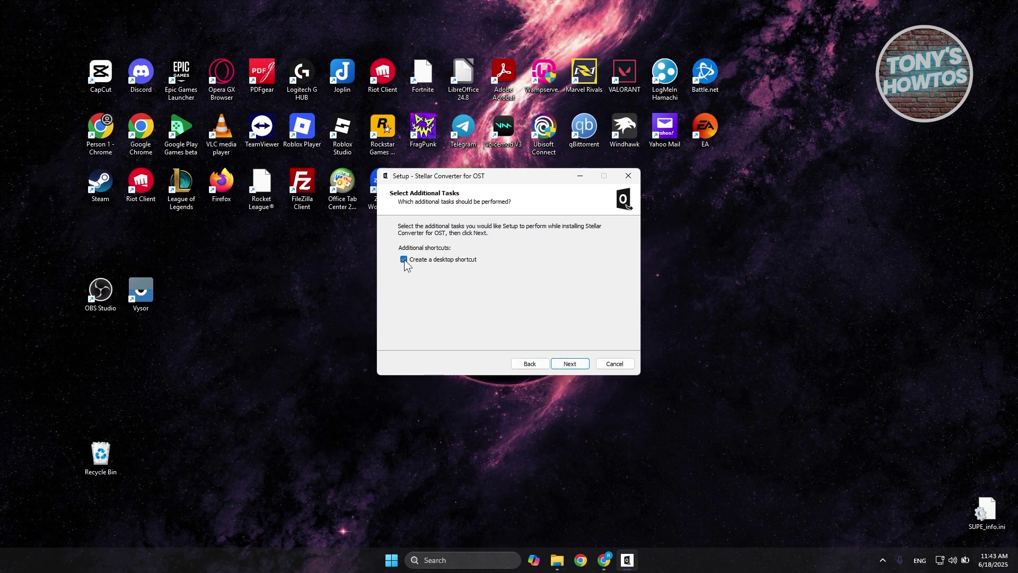
left_click(577, 365)
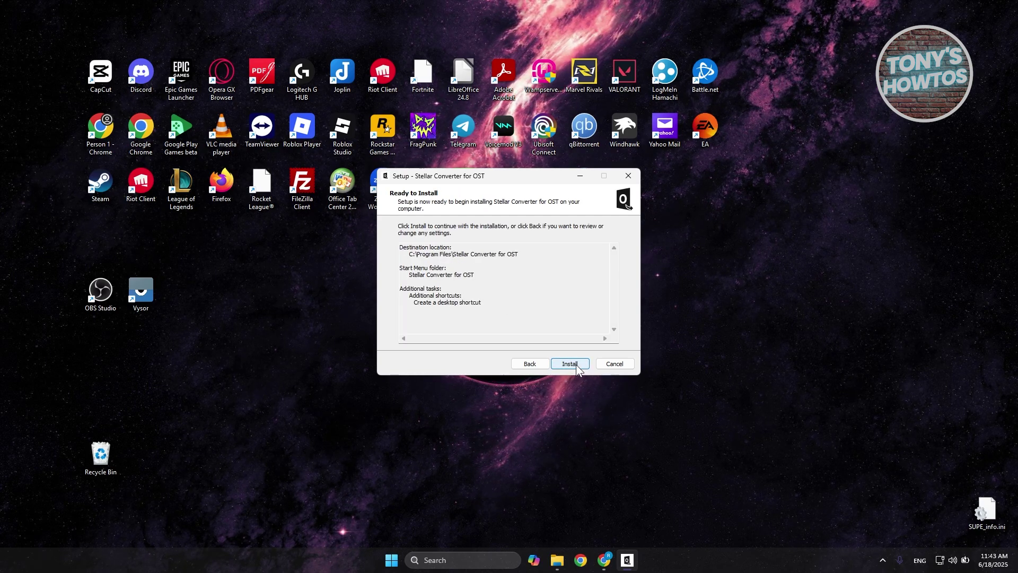
left_click(576, 364)
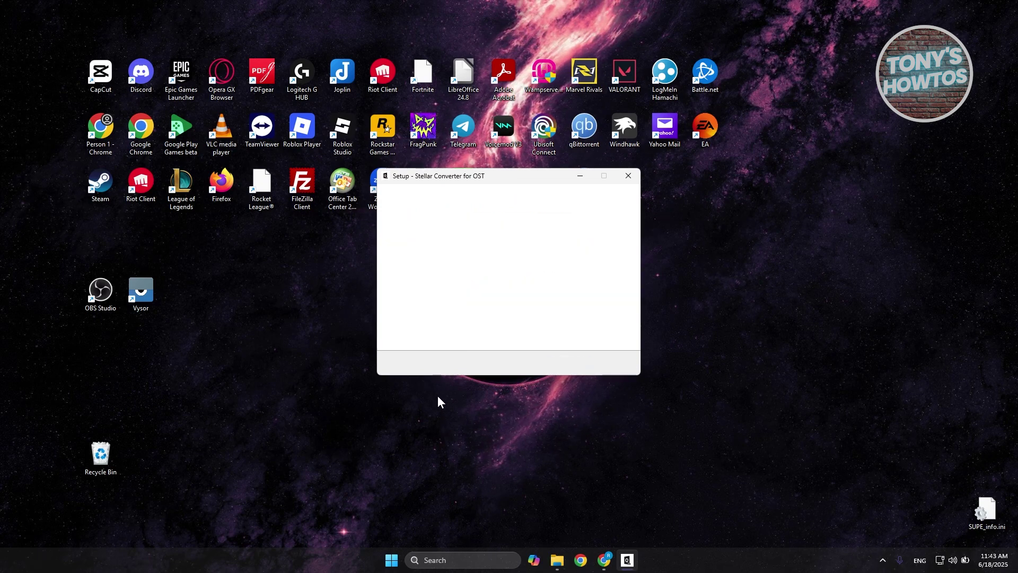
left_click(569, 364)
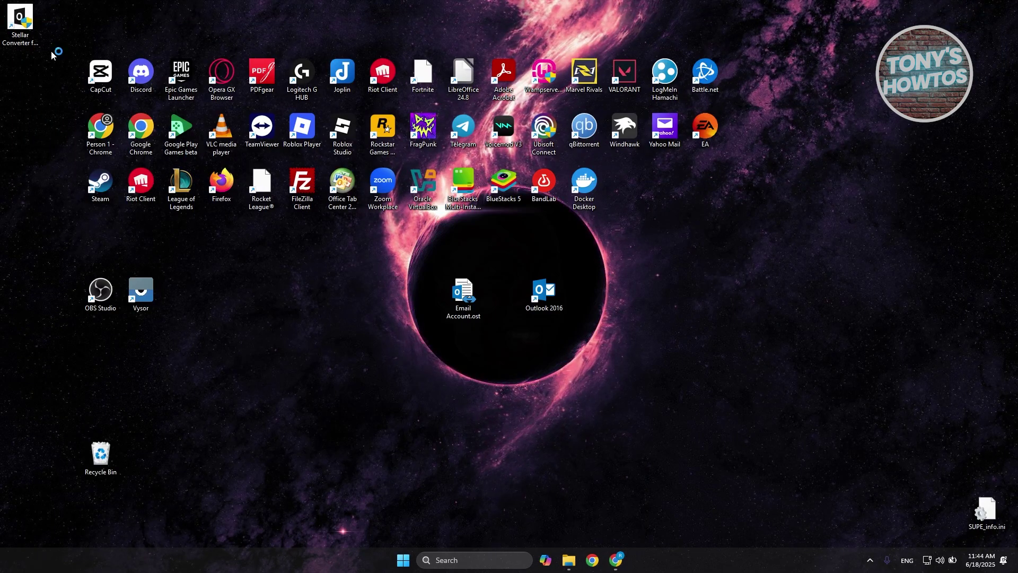
double_click(20, 21)
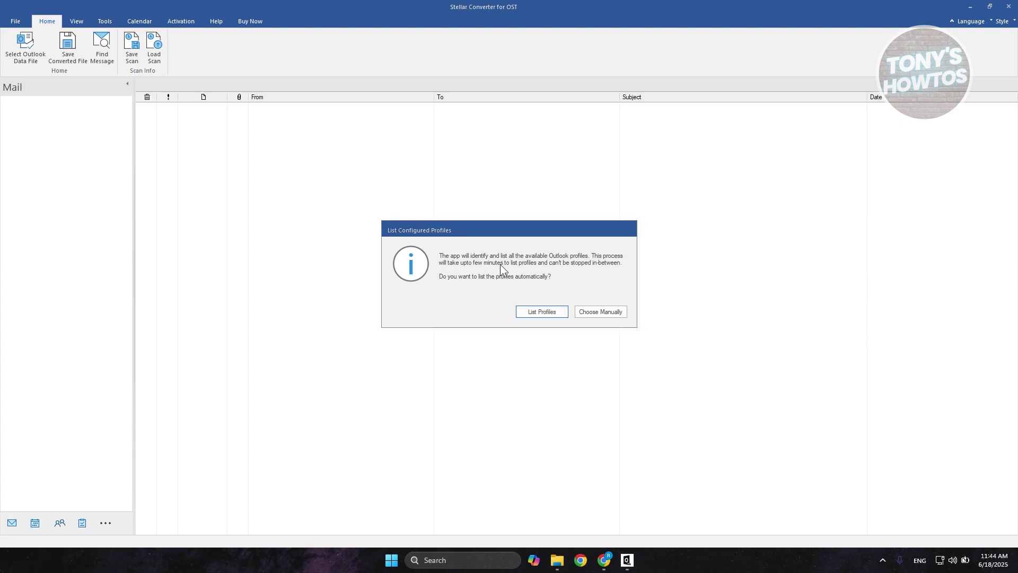
Pick Email Account.ost from the Desktop manually and convert it
left_click(601, 314)
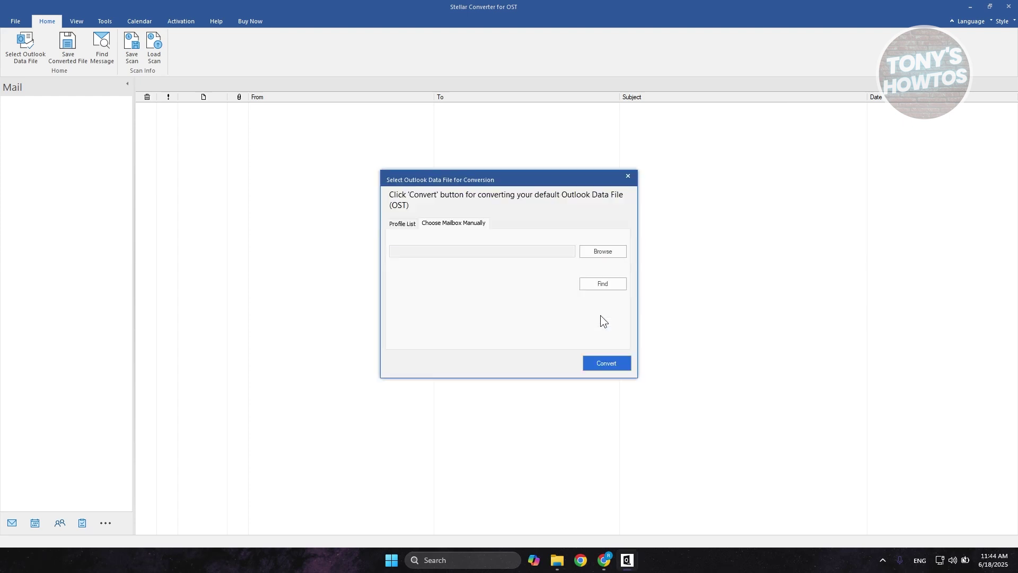
left_click(592, 252)
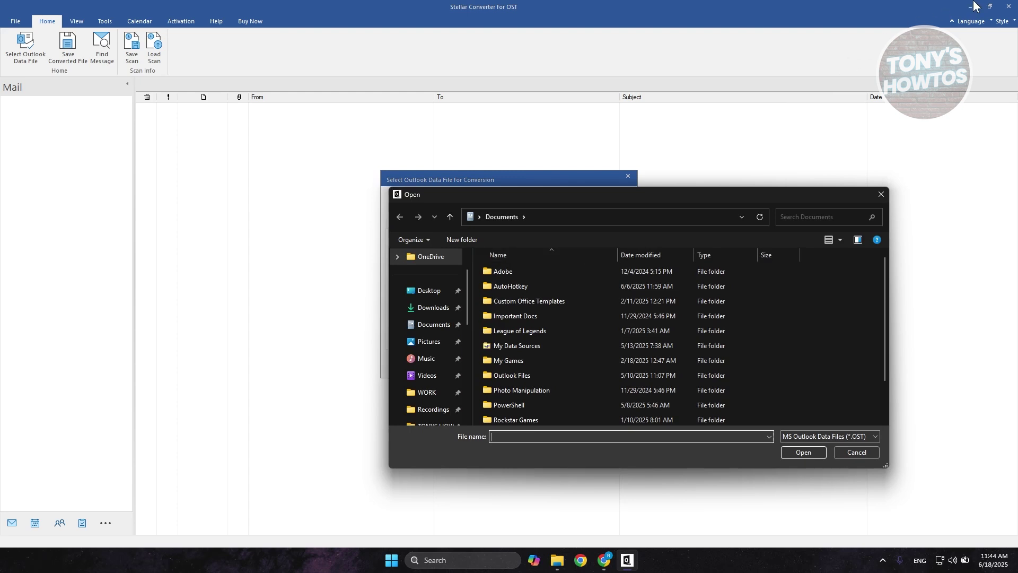
left_click(852, 454)
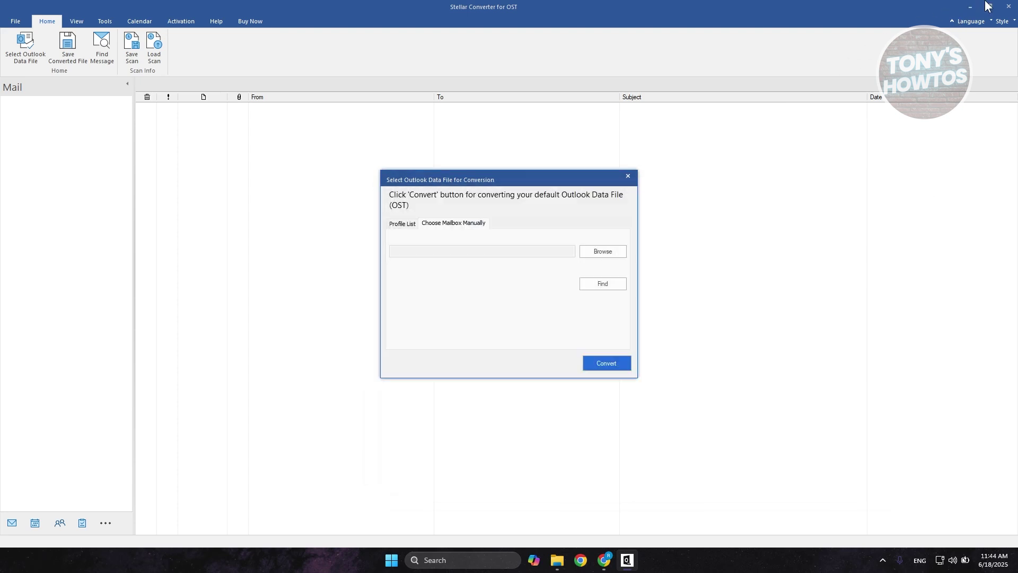
left_click(611, 257)
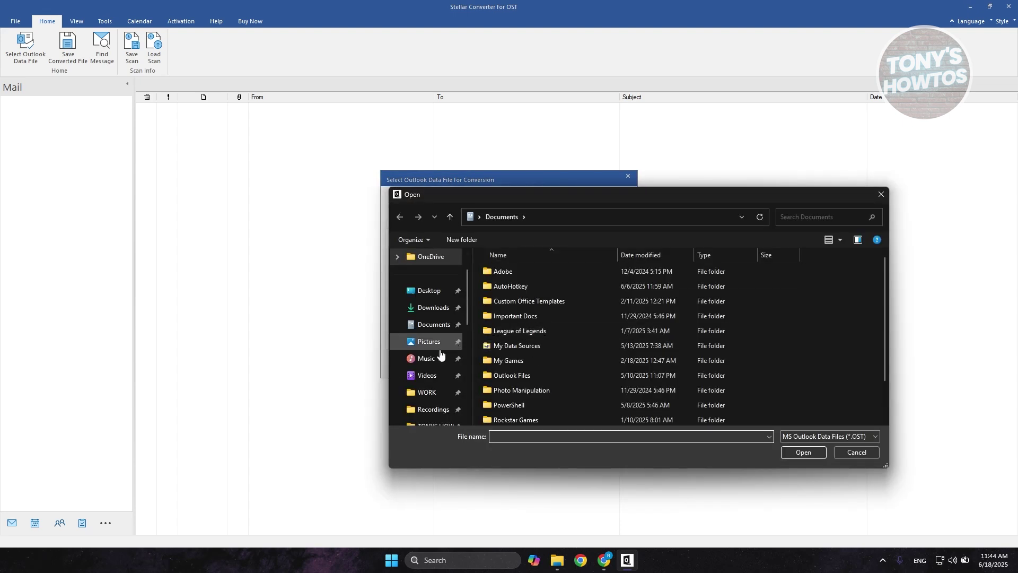
scroll(432, 356, "up", 1)
scroll(415, 307, "down", 2)
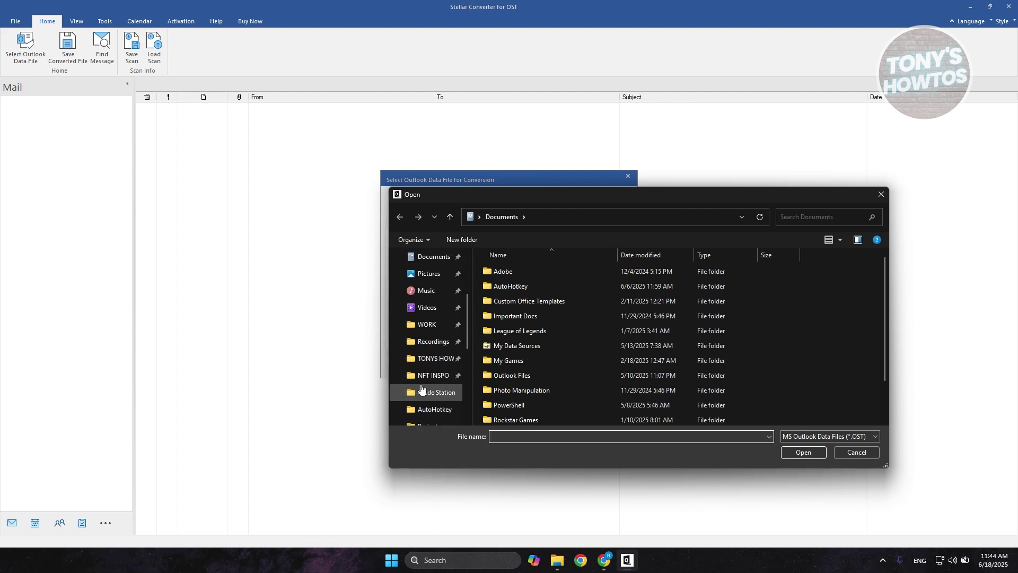
scroll(421, 344, "up", 4)
scroll(424, 297, "down", 1)
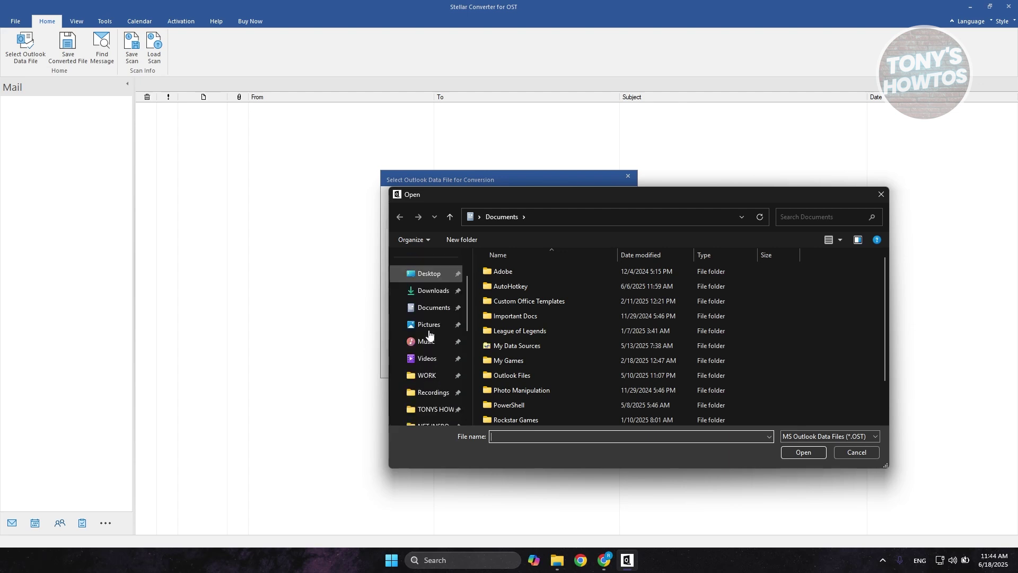
left_click(424, 282)
left_click(517, 271)
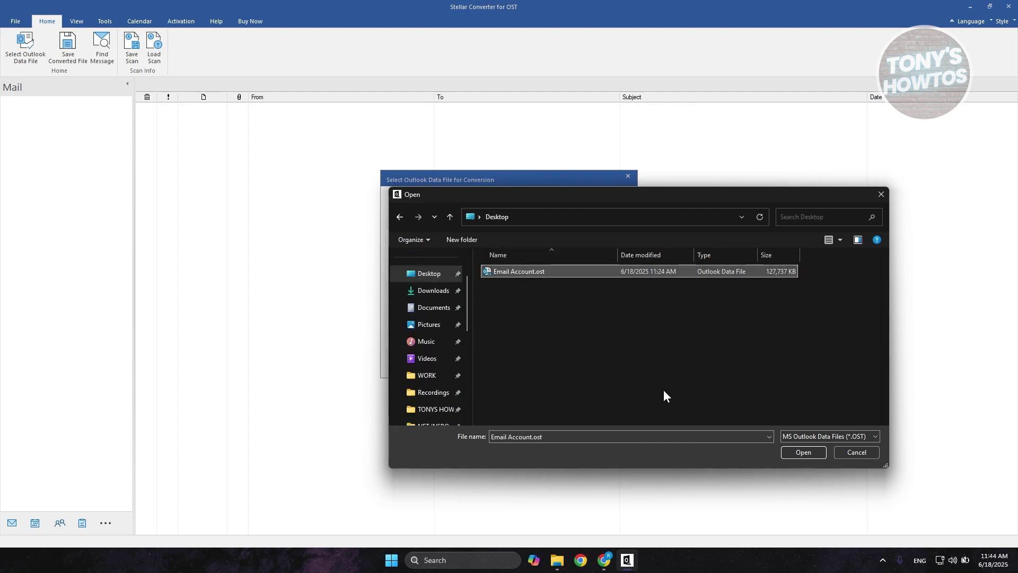
left_click(802, 452)
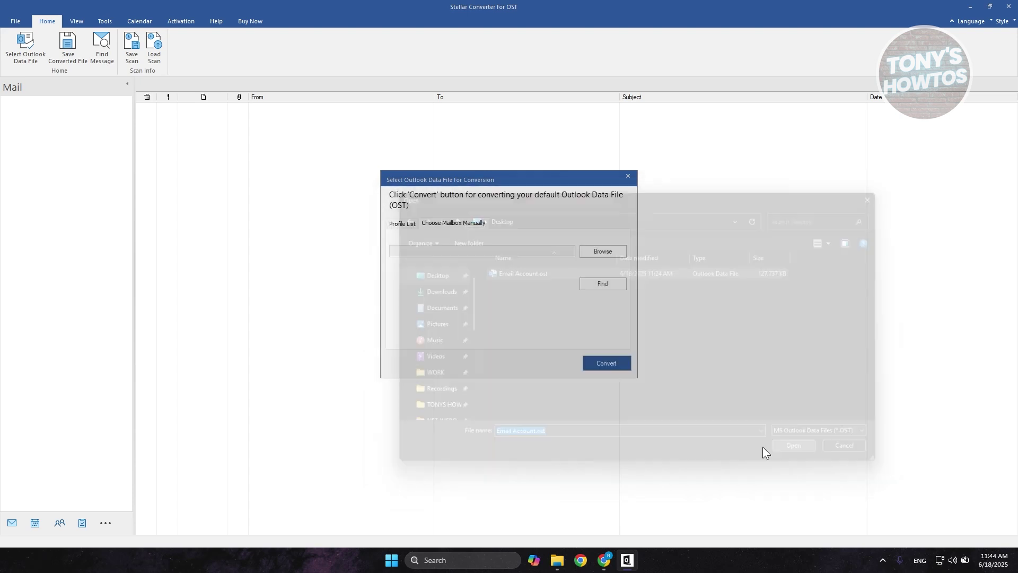
left_click(624, 364)
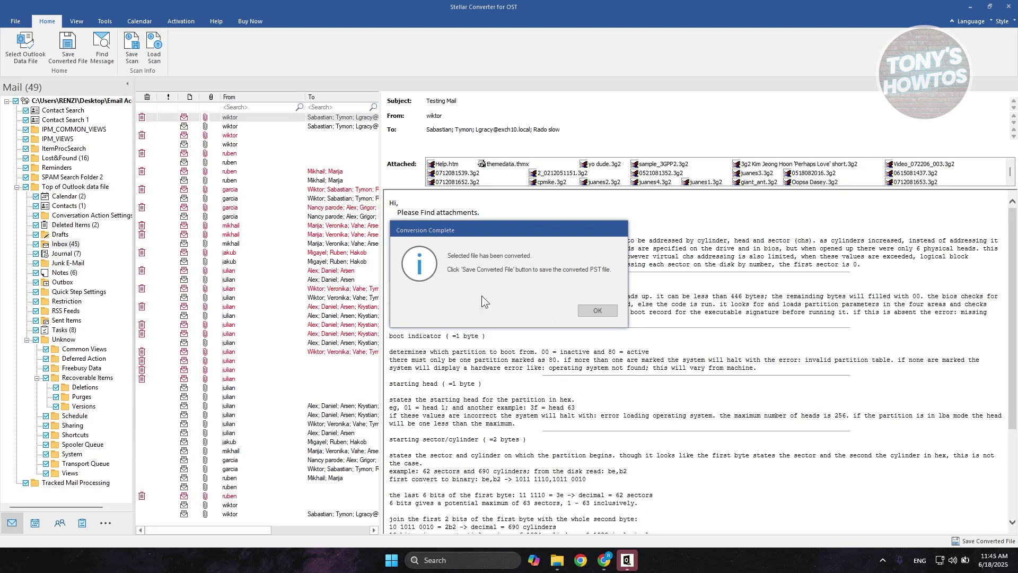
Dismiss the Conversion Complete notice and view the converted Calendar (2) folder
left_click(599, 310)
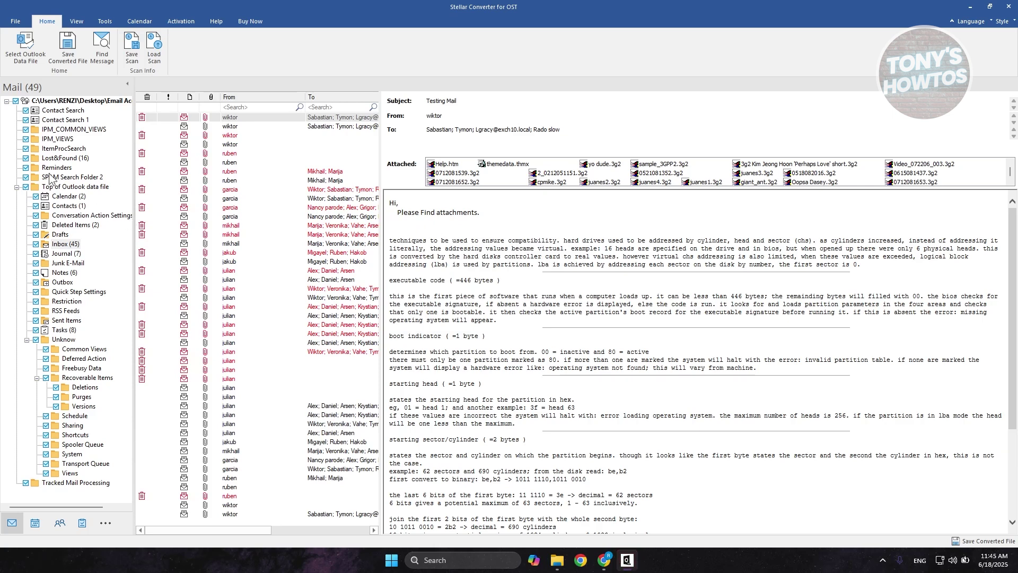
left_click(60, 187)
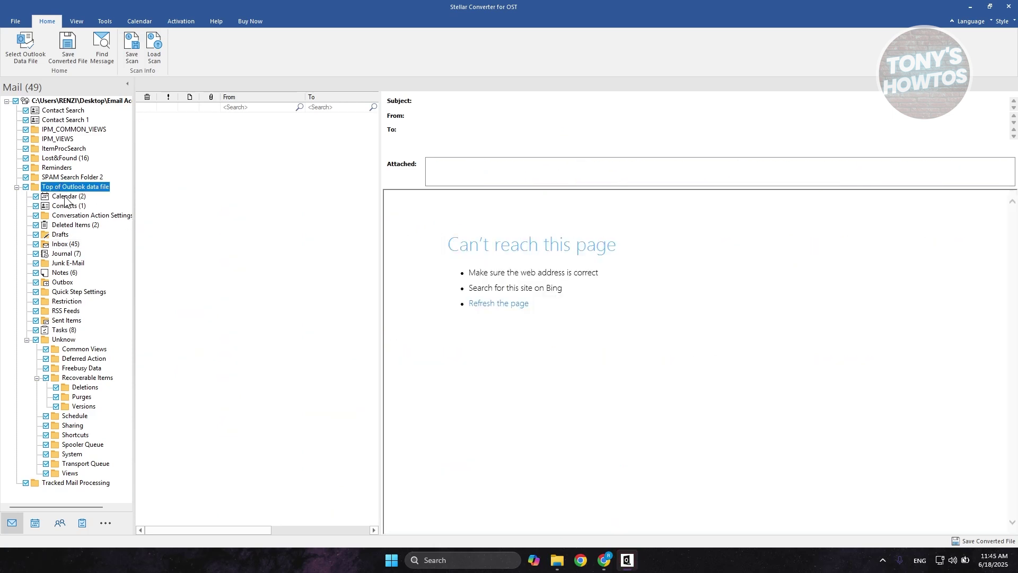
left_click(66, 197)
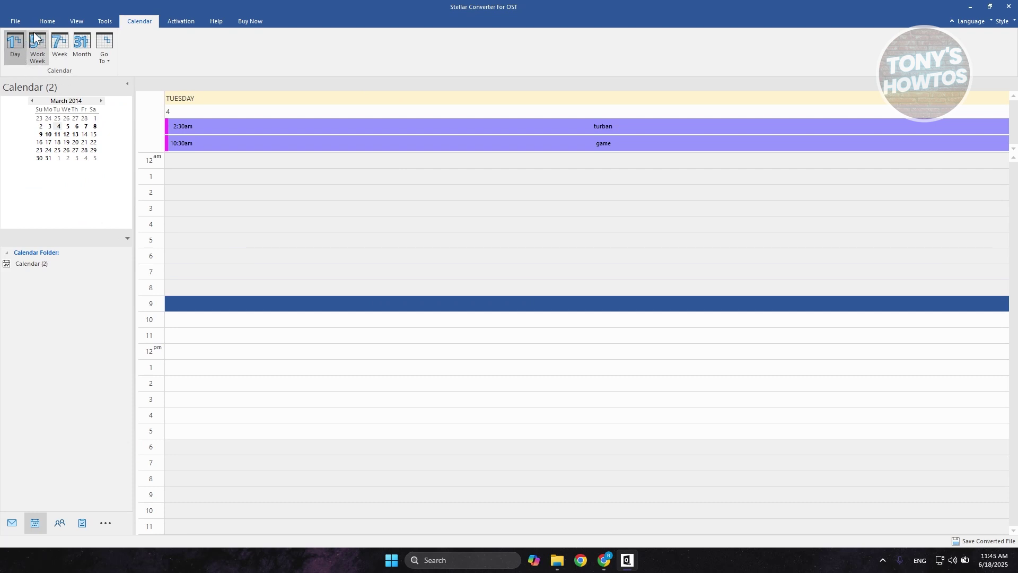
left_click(46, 22)
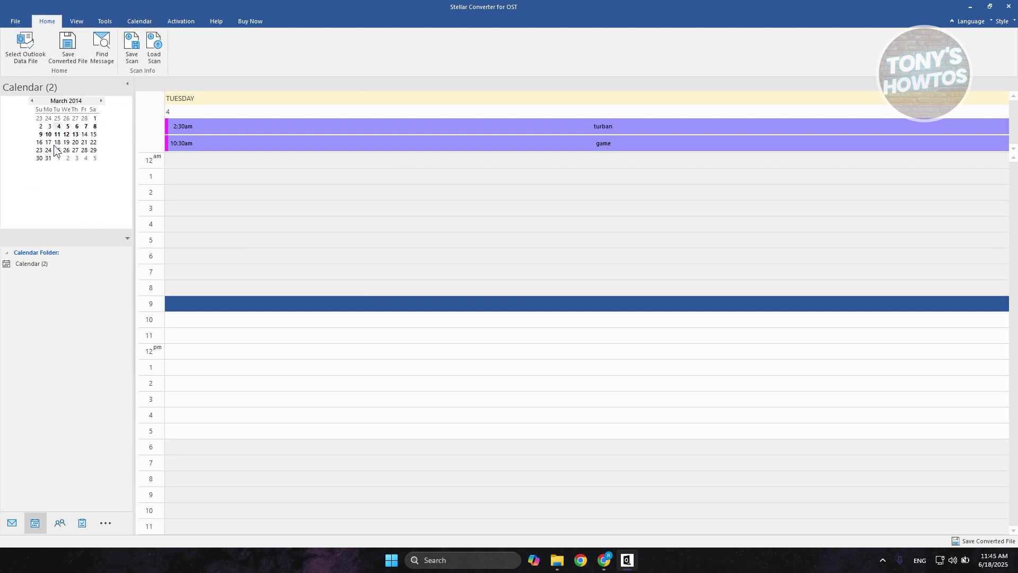
Open the converted Inbox (45) and preview one of wiktor's messages
left_click(12, 523)
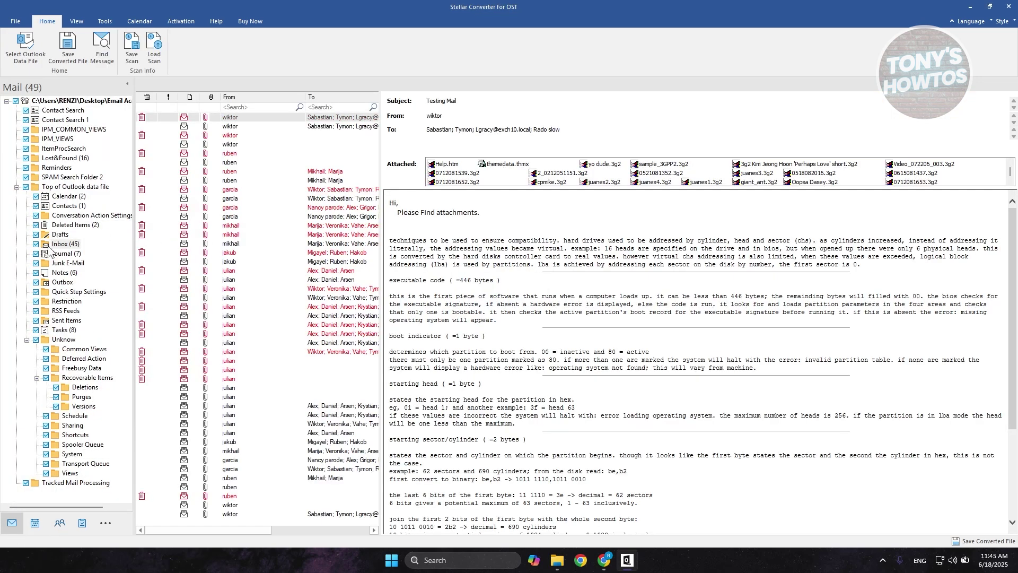
left_click(59, 245)
left_click(183, 145)
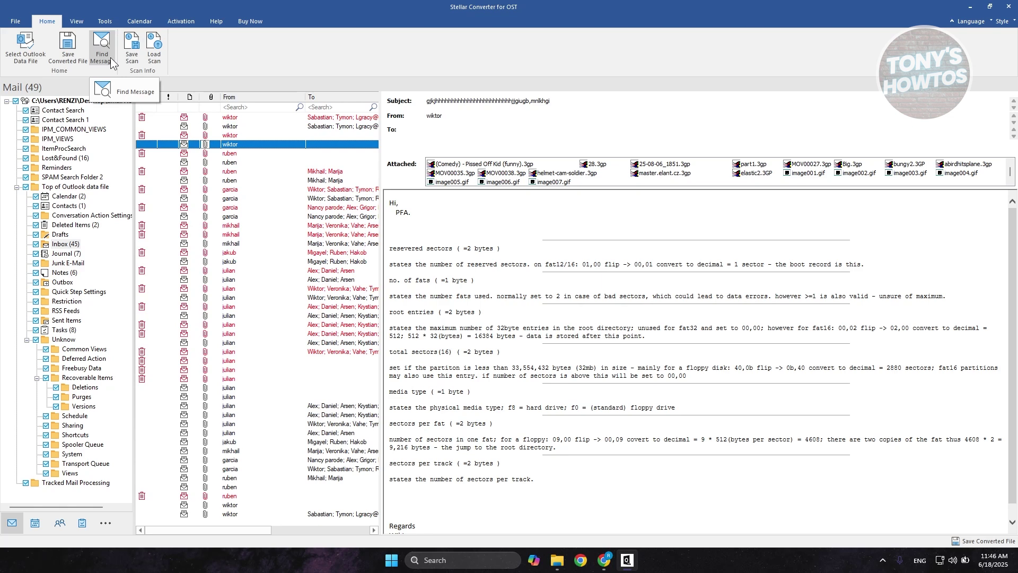
Start Save Converted File and dismiss the Activation Complete notice to reach the PST format choice
left_click(68, 59)
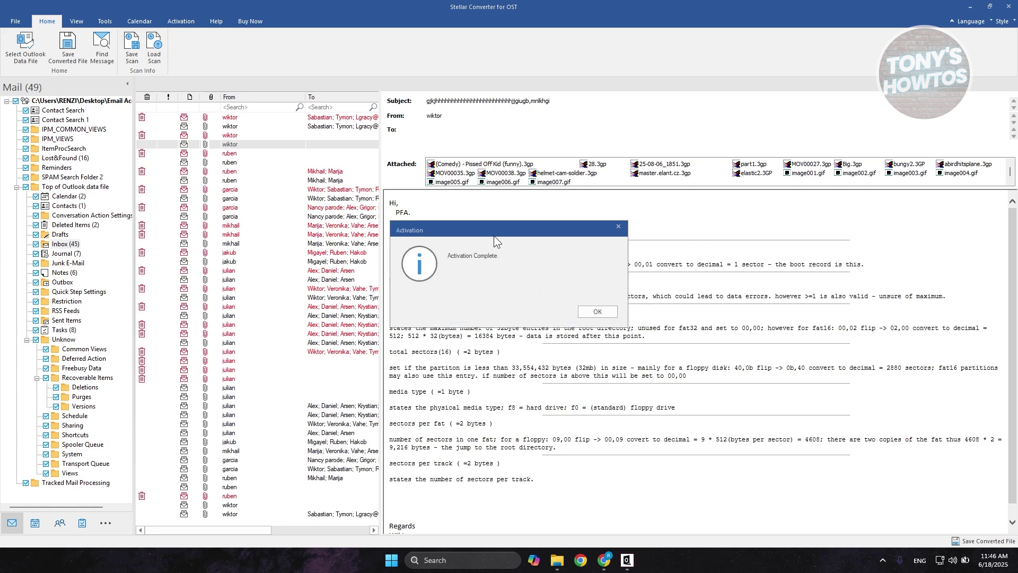
left_click(596, 311)
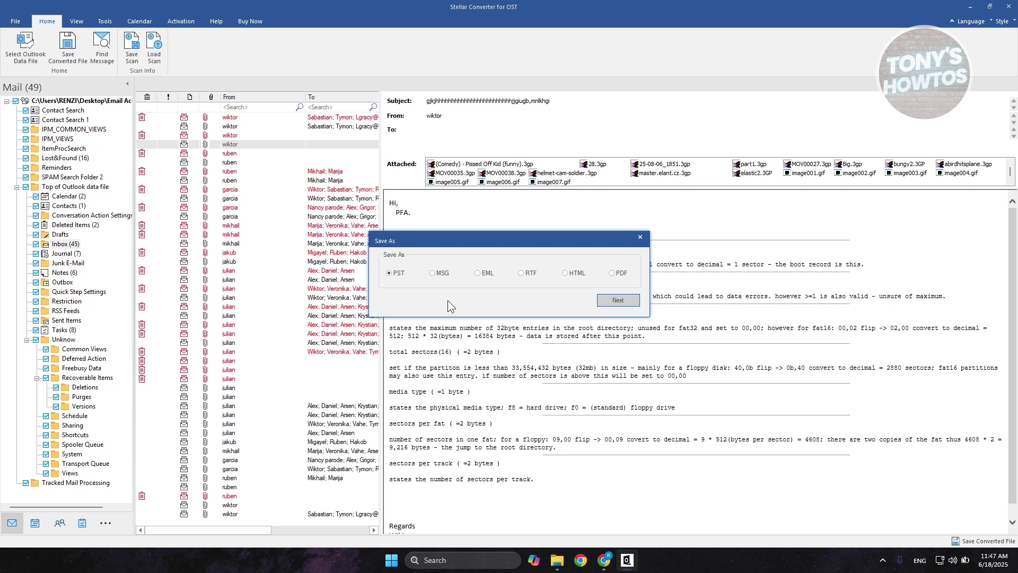
Keep PST output, set the save destination to the Desktop, and leave advanced filters unchanged
left_click(625, 298)
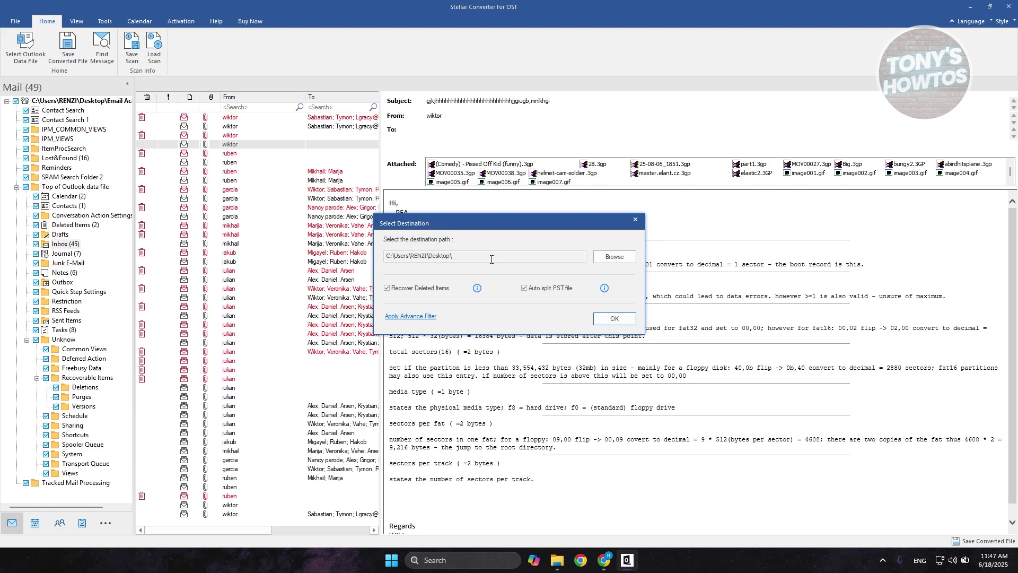
left_click(613, 257)
double_click(463, 334)
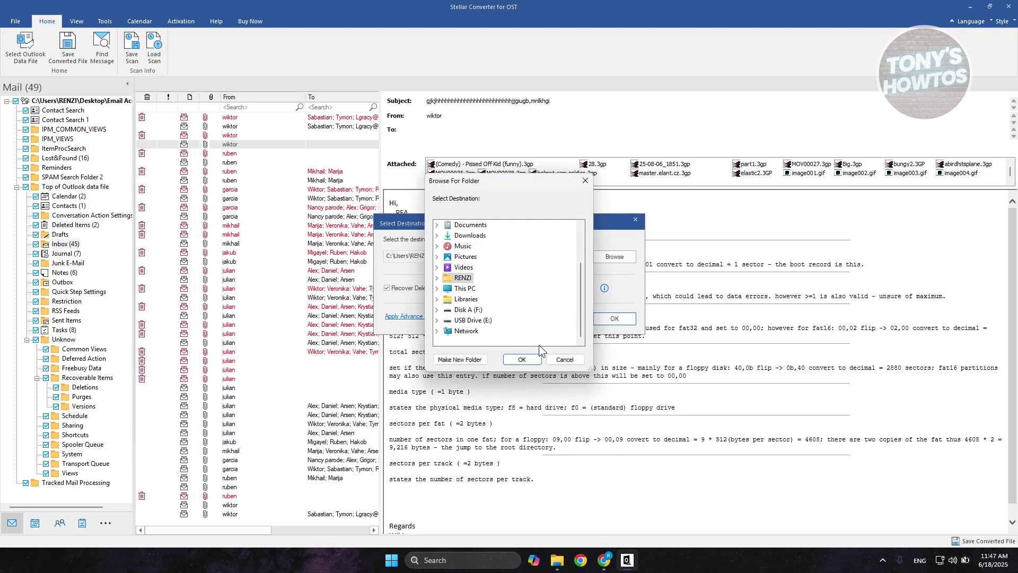
left_click(521, 359)
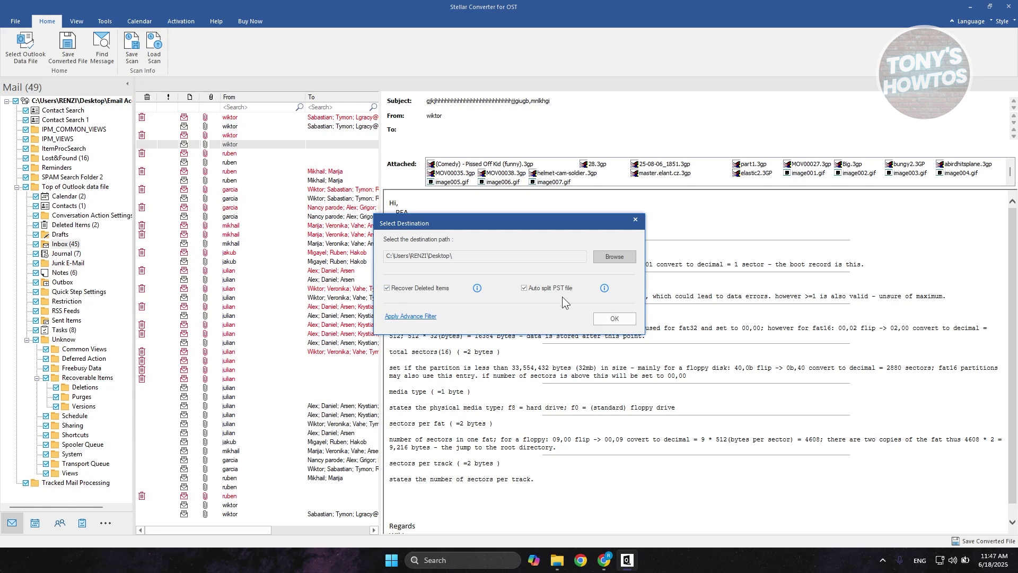
left_click(413, 317)
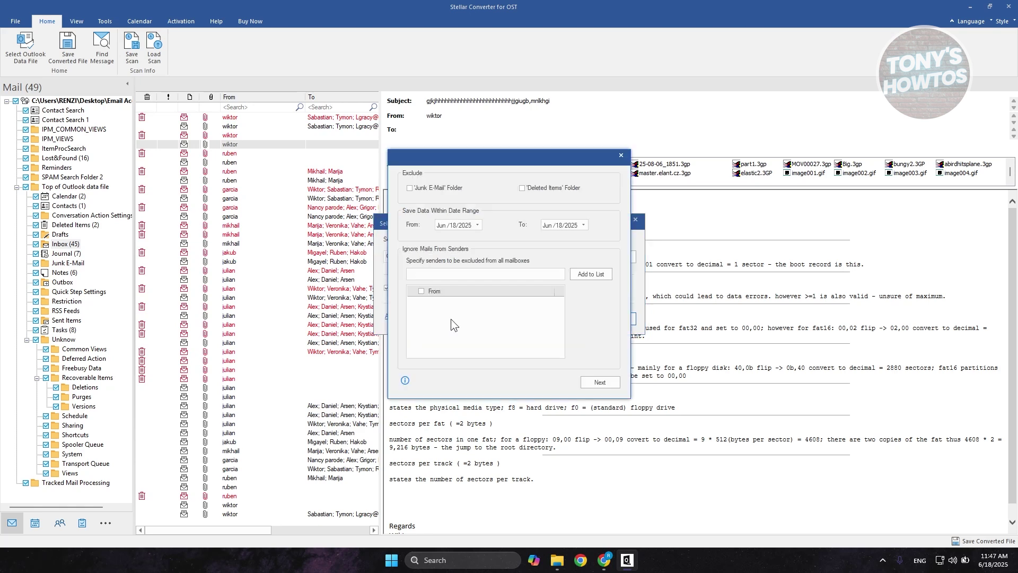
left_click(605, 382)
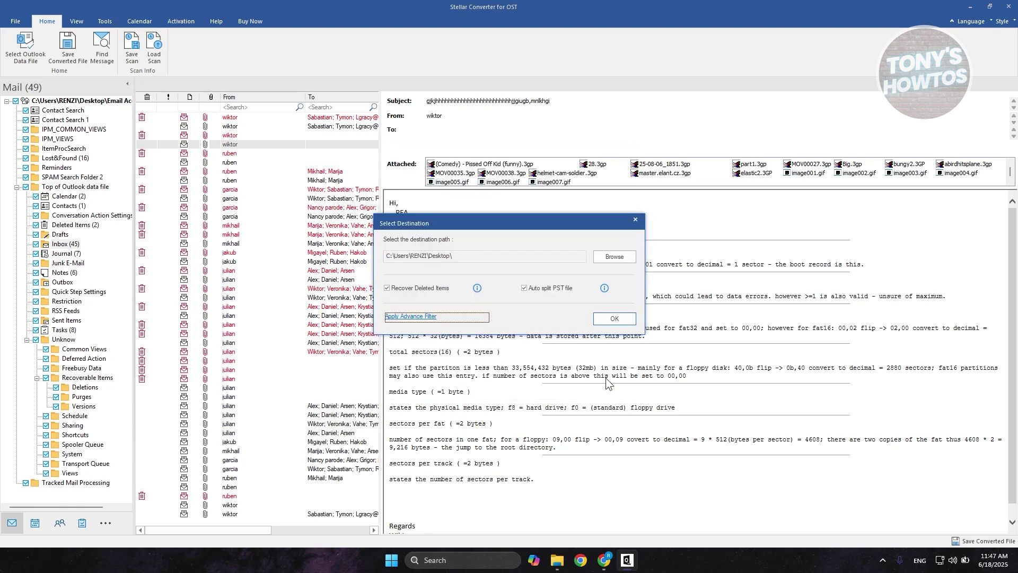
Save Email Account Converted.pst (318.00 MB) to the Desktop and minimize the converter
left_click(607, 321)
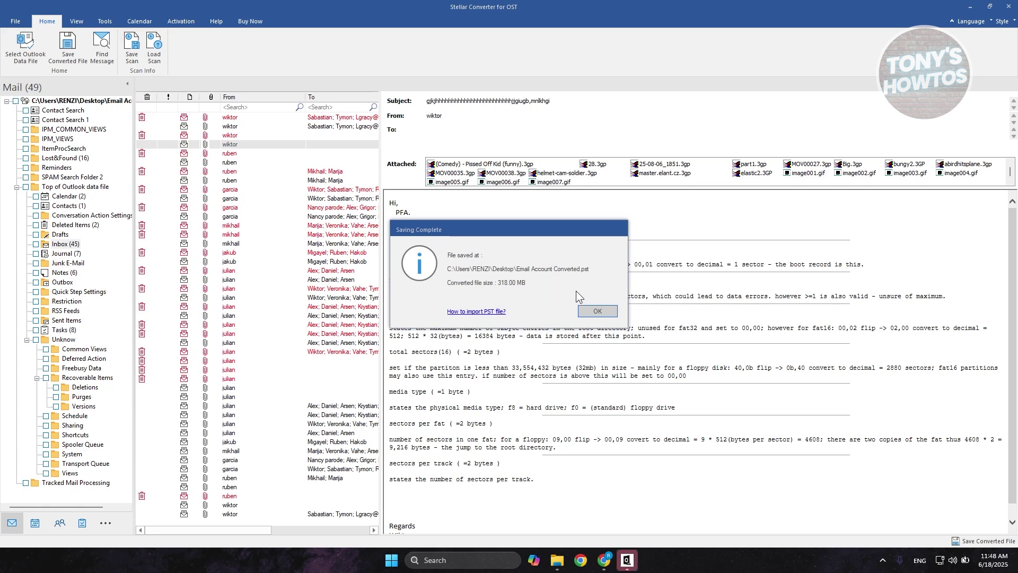
left_click(596, 313)
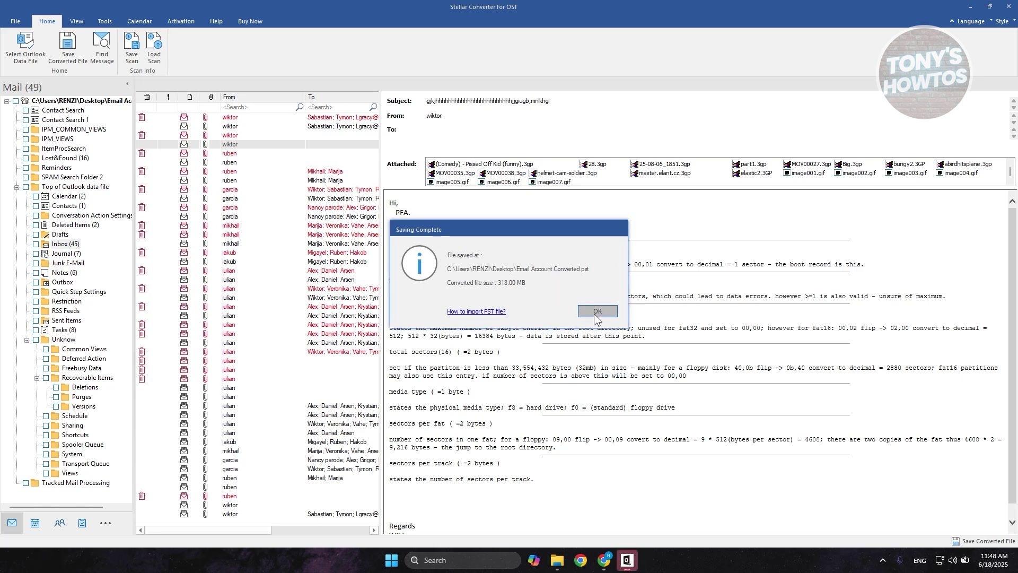
left_click(970, 6)
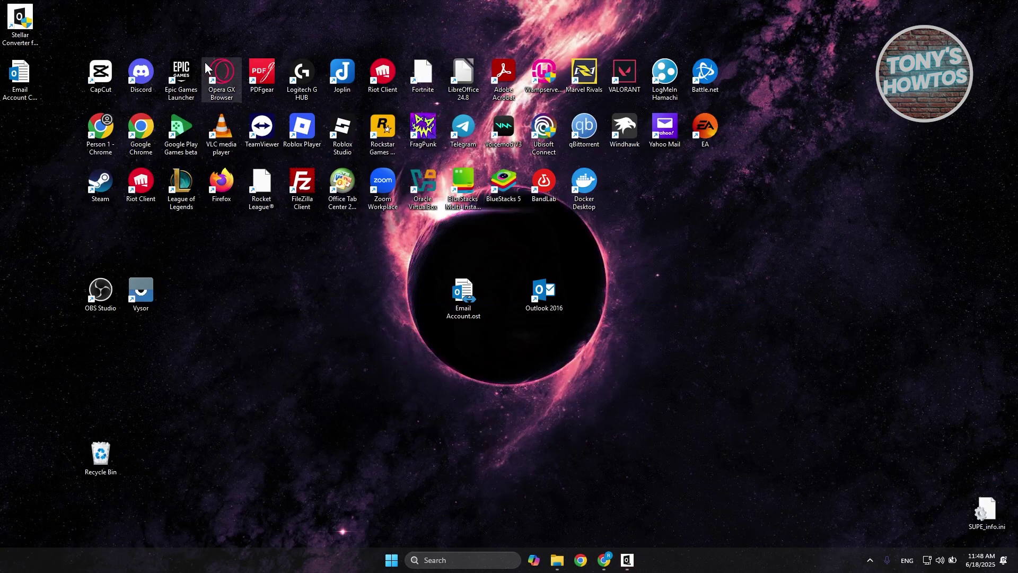
Move the Stellar Converter shortcut into the icon rows and place Email Account Converted.pst beside Email Account.ost
left_click_drag(30, 24, 673, 191)
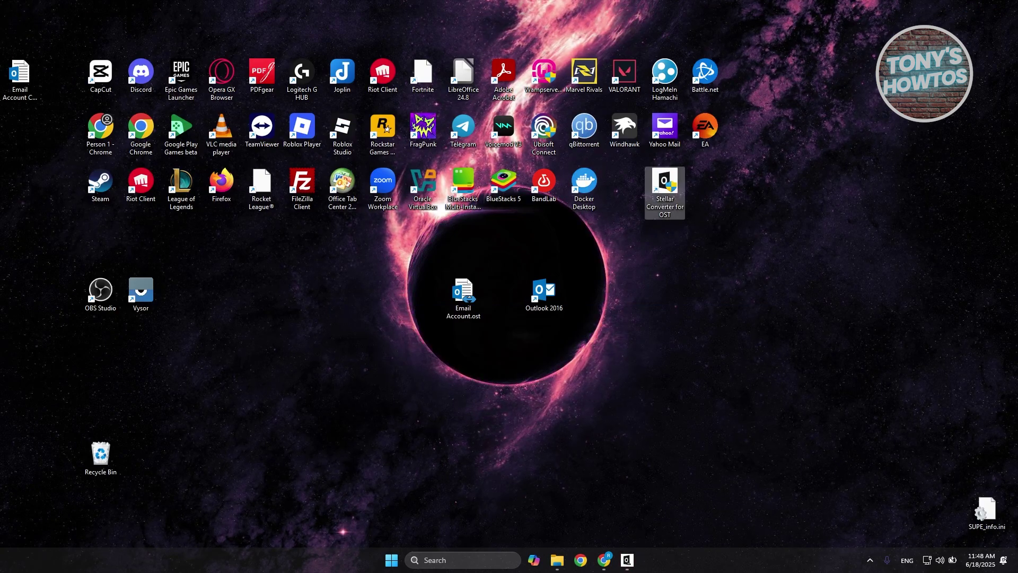
left_click(26, 79)
left_click_drag(27, 80, 389, 297)
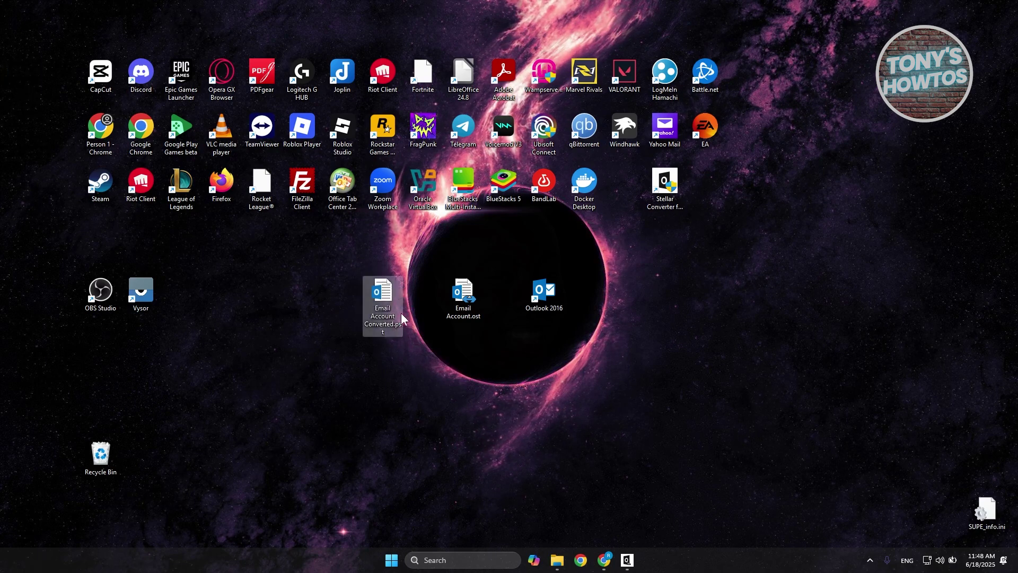
left_click(465, 295)
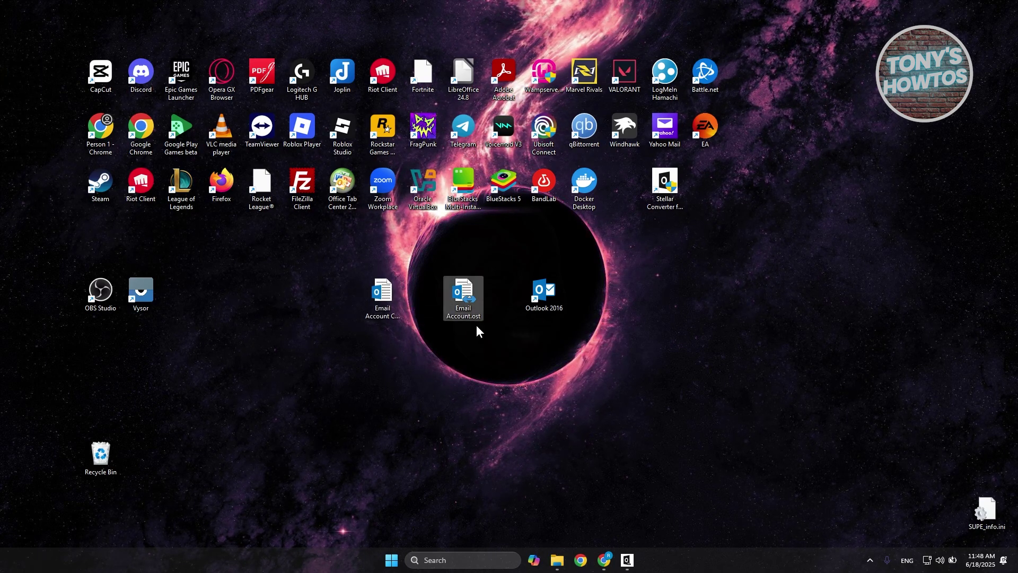
left_click(384, 308)
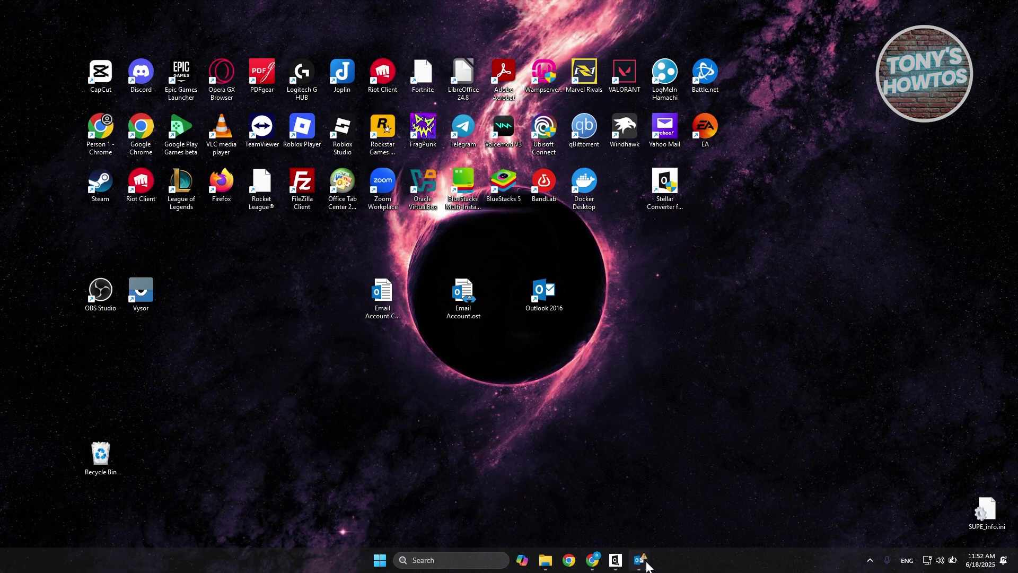
In Outlook's Import/Export wizard, choose Import from another program or file, then Outlook Data File (.pst)
mouse_move(641, 558)
left_click(676, 524)
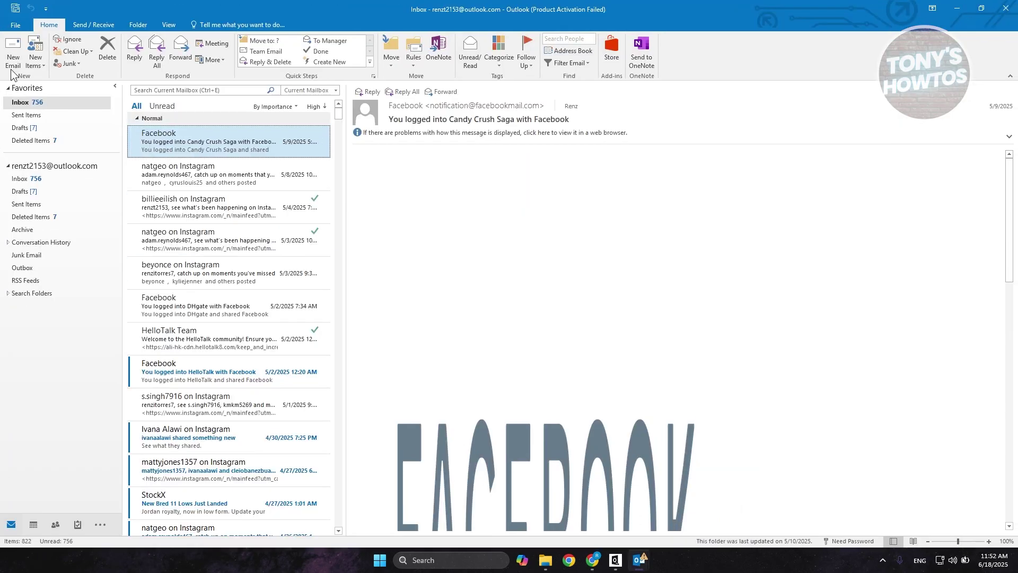
left_click(15, 26)
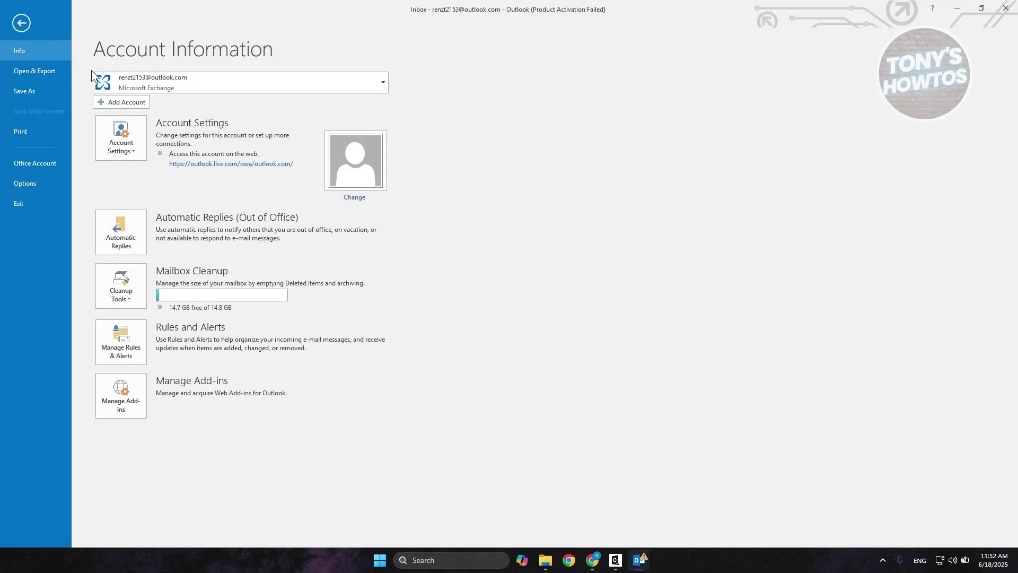
left_click(44, 72)
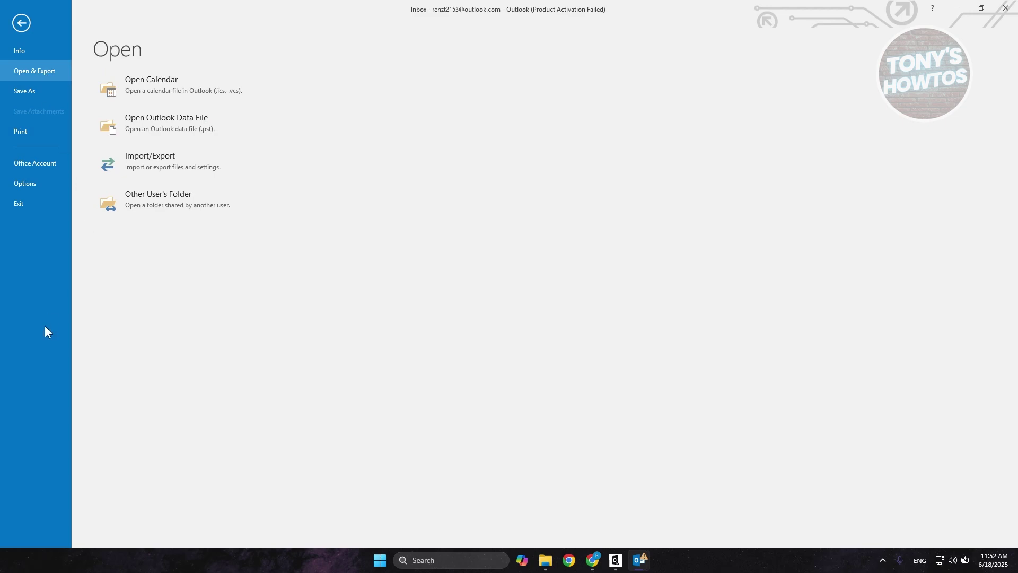
left_click(149, 166)
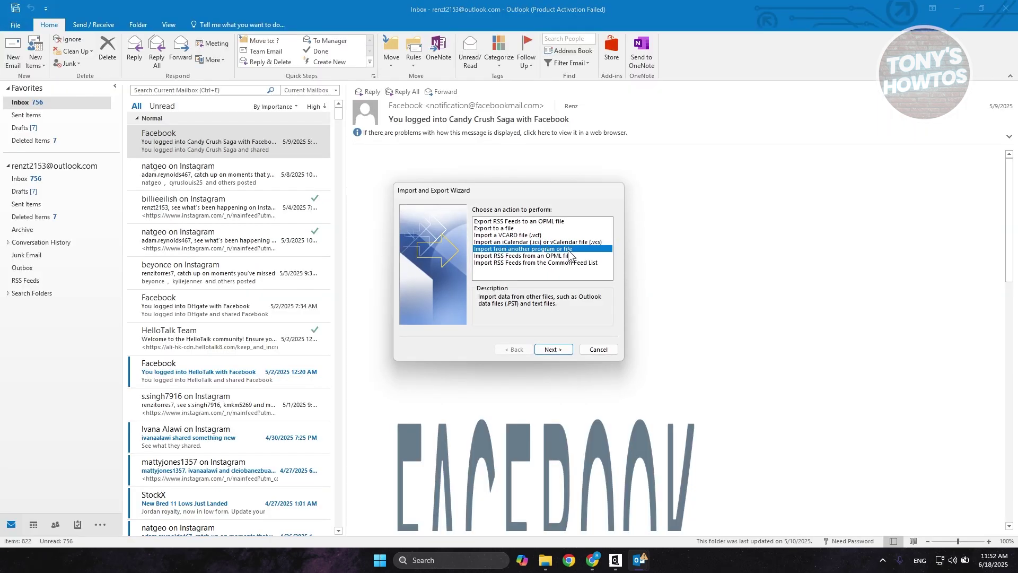
left_click(553, 349)
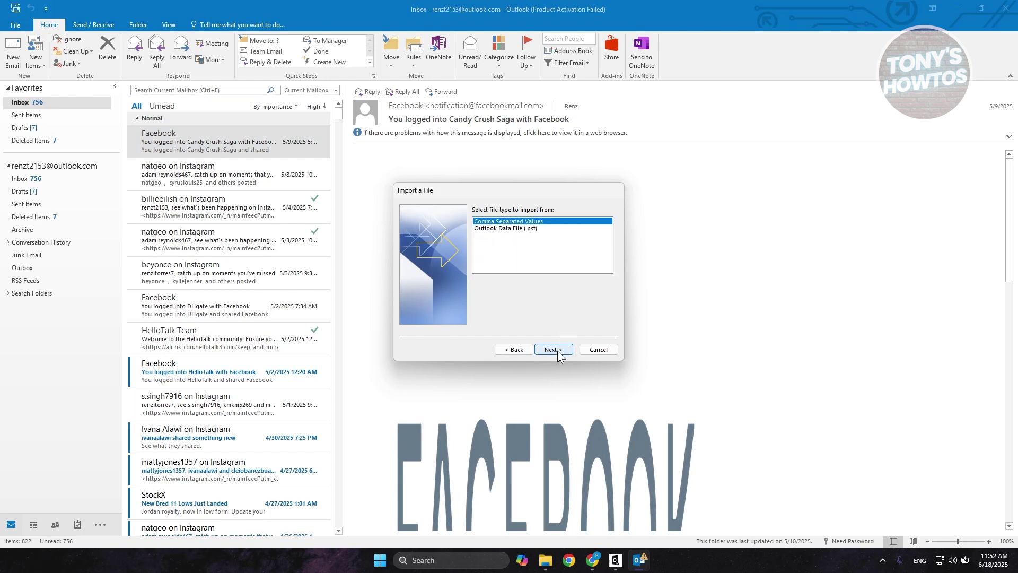
left_click(523, 229)
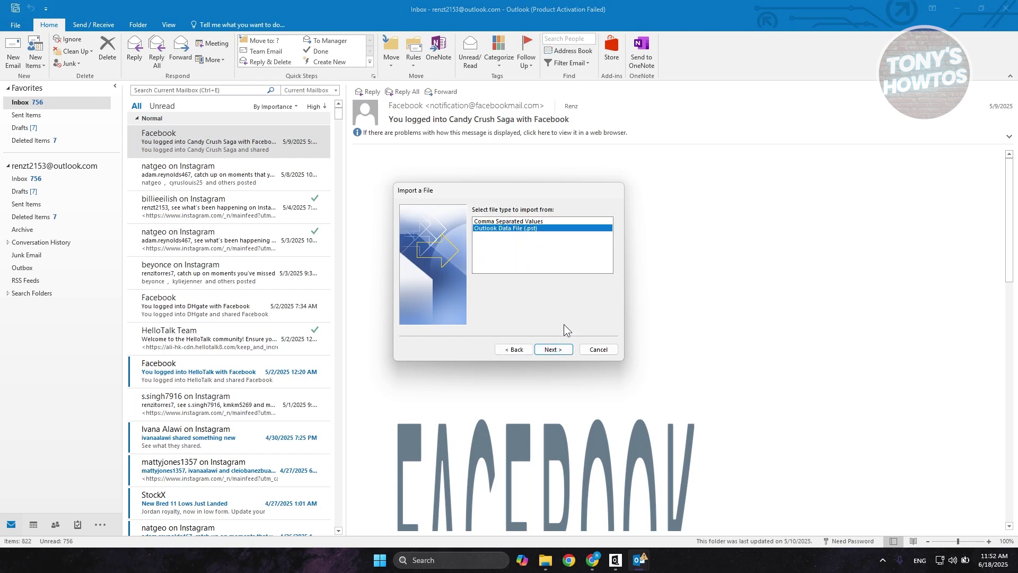
left_click(565, 347)
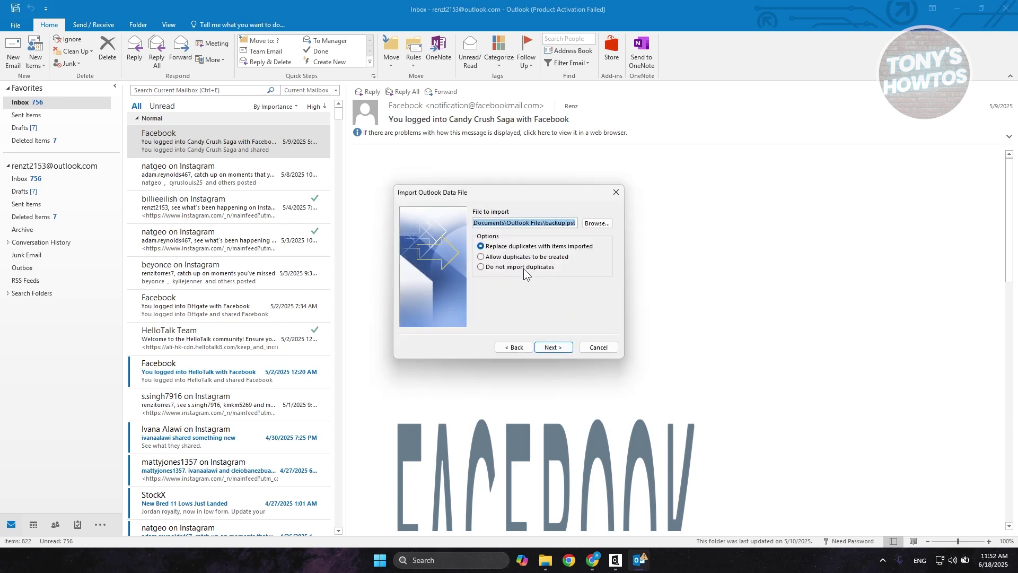
Pick Email Account Converted.pst from the Desktop as the file to import and continue
left_click(596, 223)
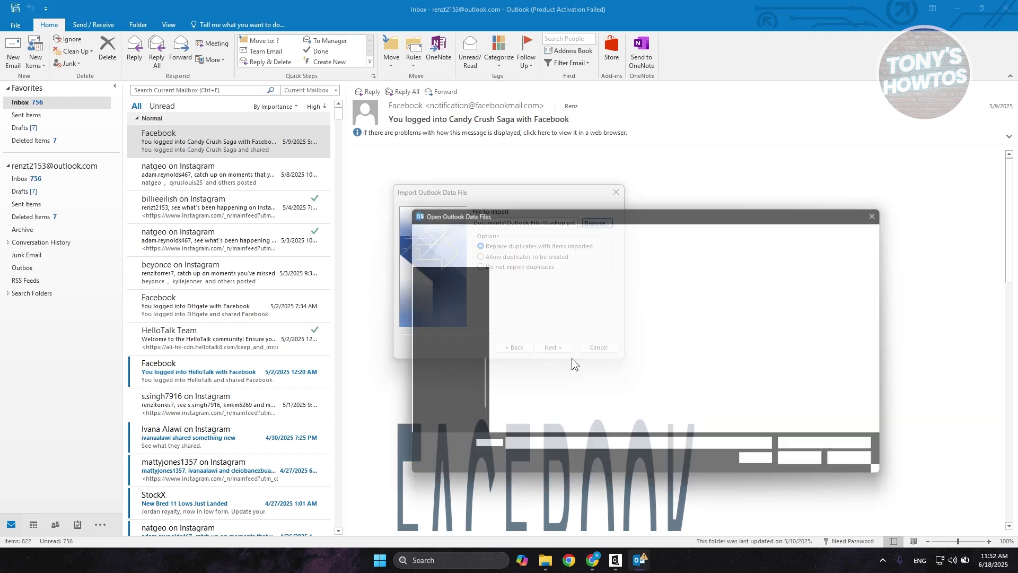
scroll(443, 348, "down", 2)
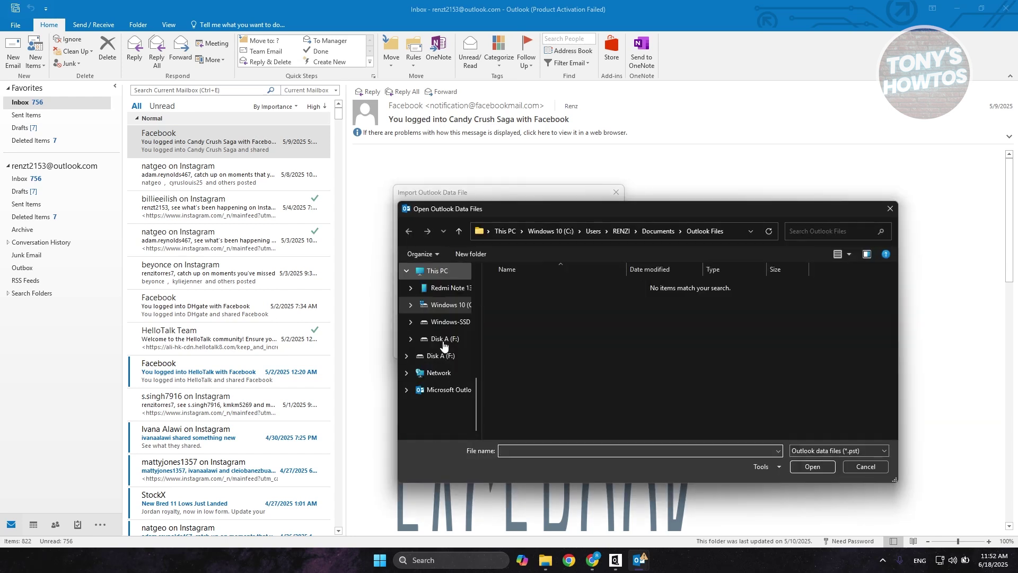
left_click(437, 271)
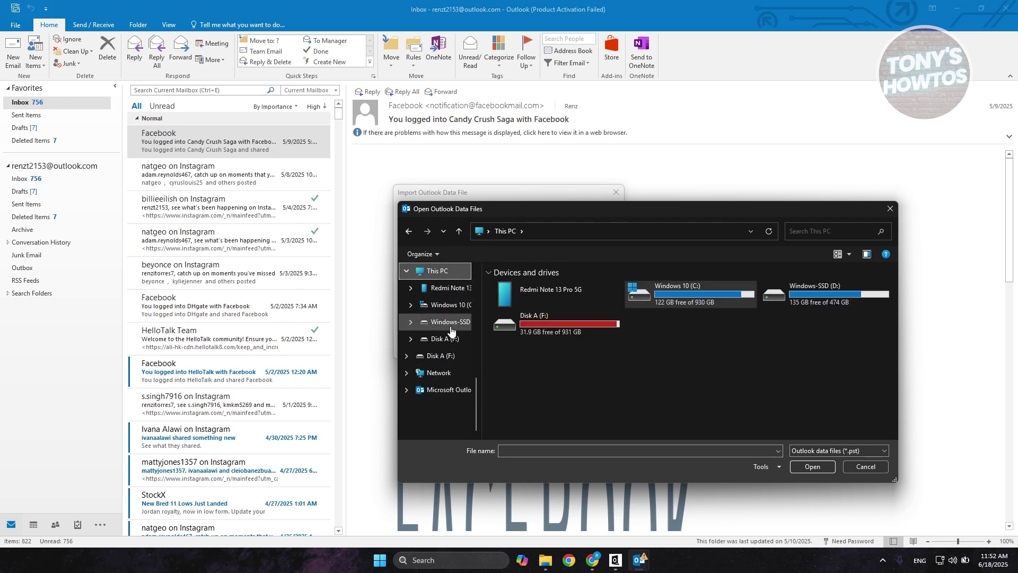
scroll(450, 304, "up", 3)
scroll(450, 303, "up", 3)
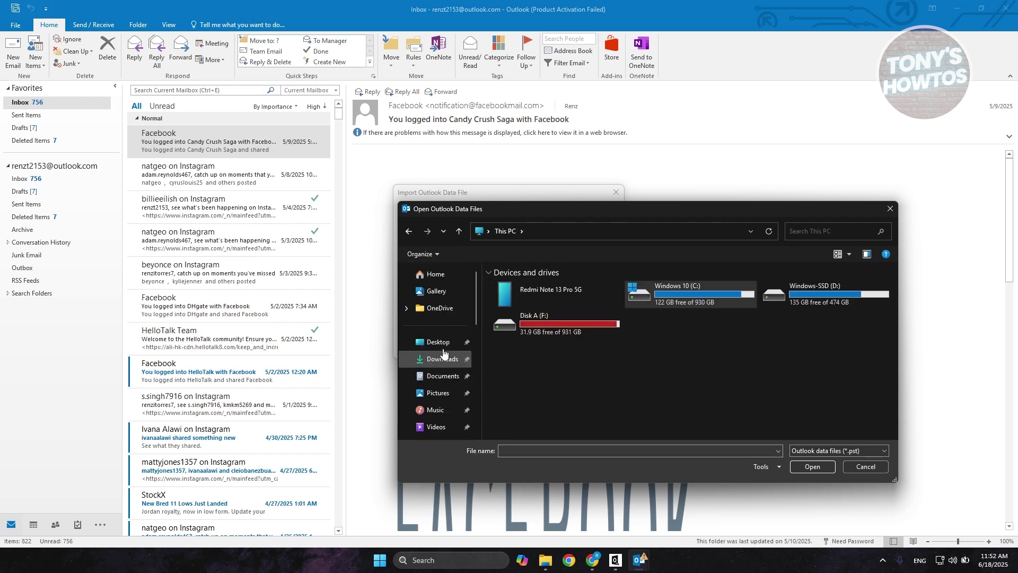
left_click(439, 342)
left_click(539, 288)
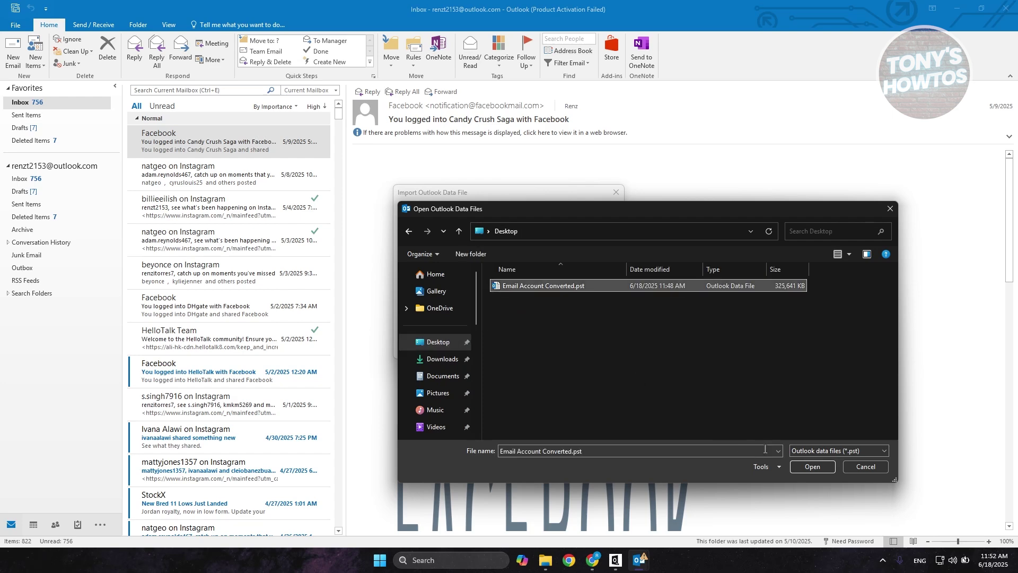
left_click(816, 467)
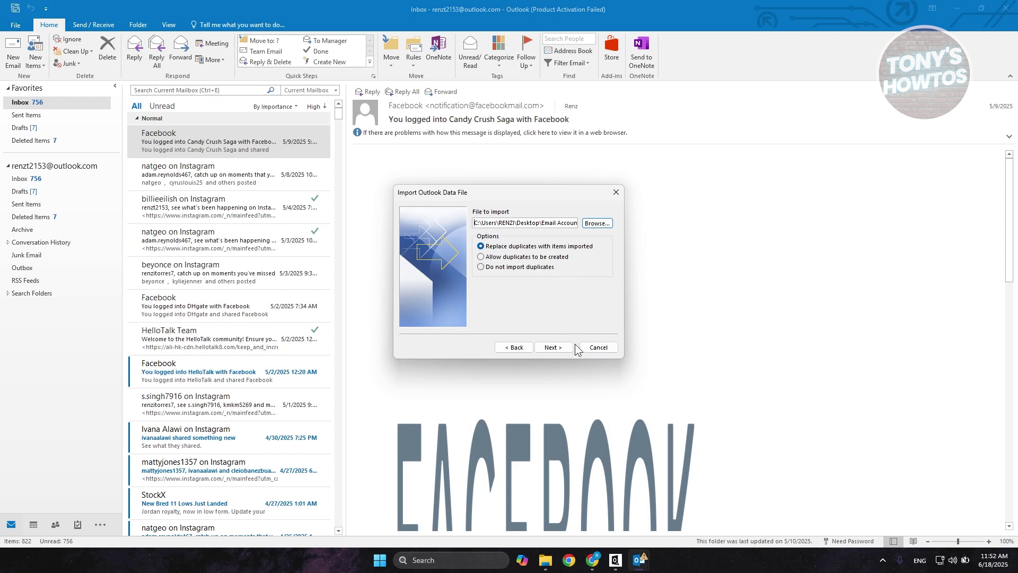
left_click(553, 347)
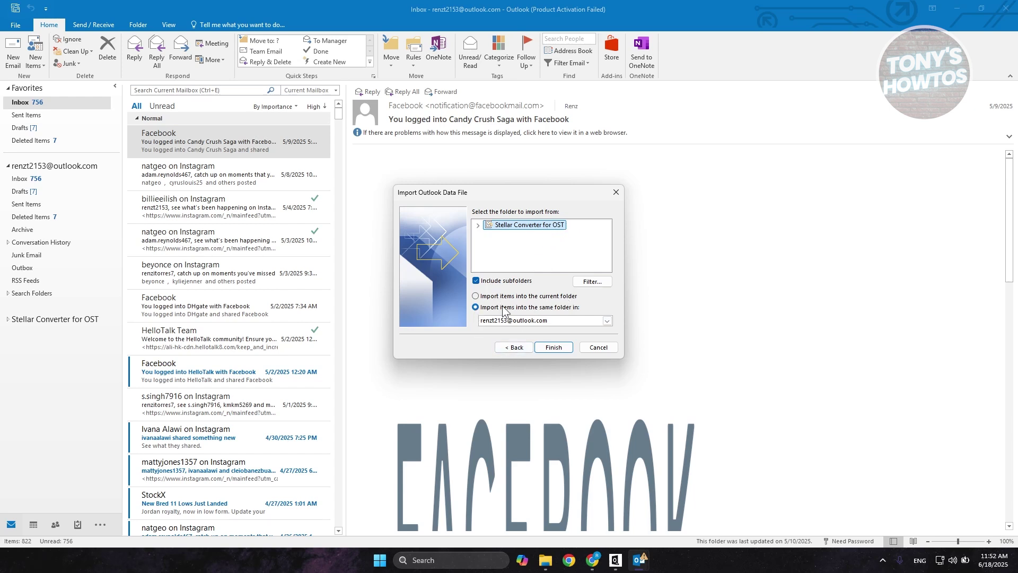
Import the items into the same folder in the account and finish the import
left_click(584, 310)
left_click(553, 347)
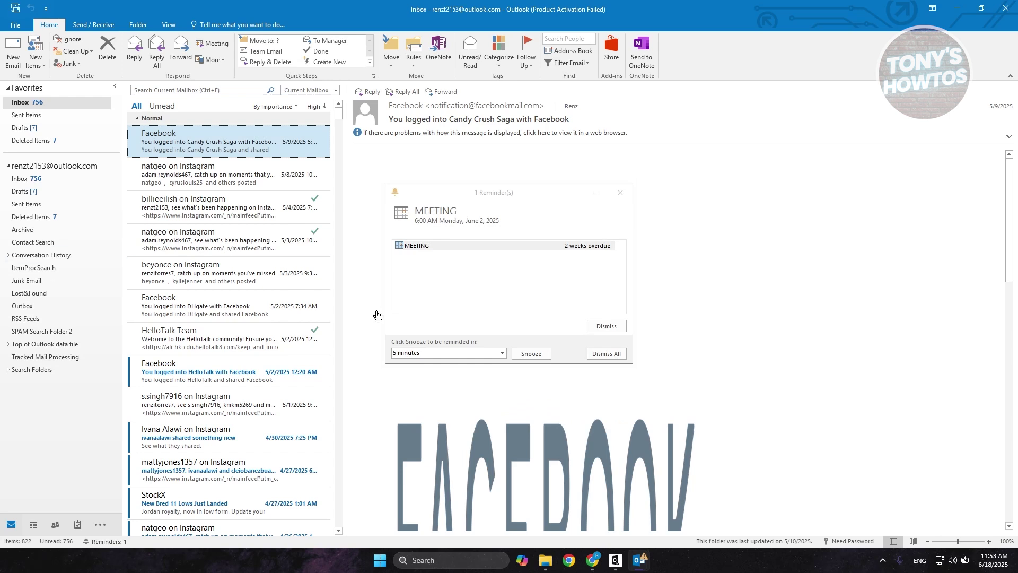
Dismiss all overdue reminders, then expand Top of Outlook data file and browse its Inbox messages
left_click(596, 354)
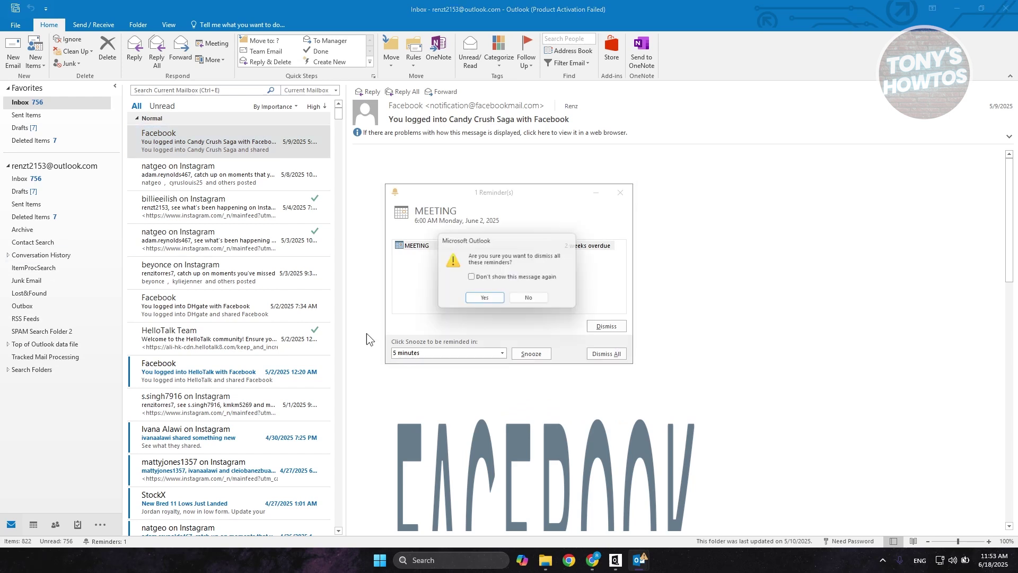
left_click(483, 300)
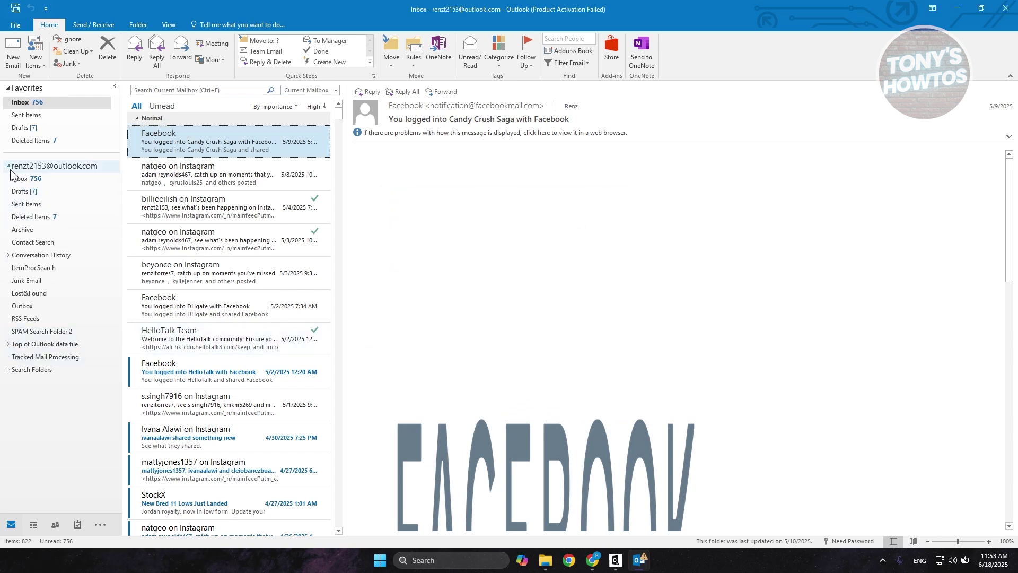
left_click(55, 166)
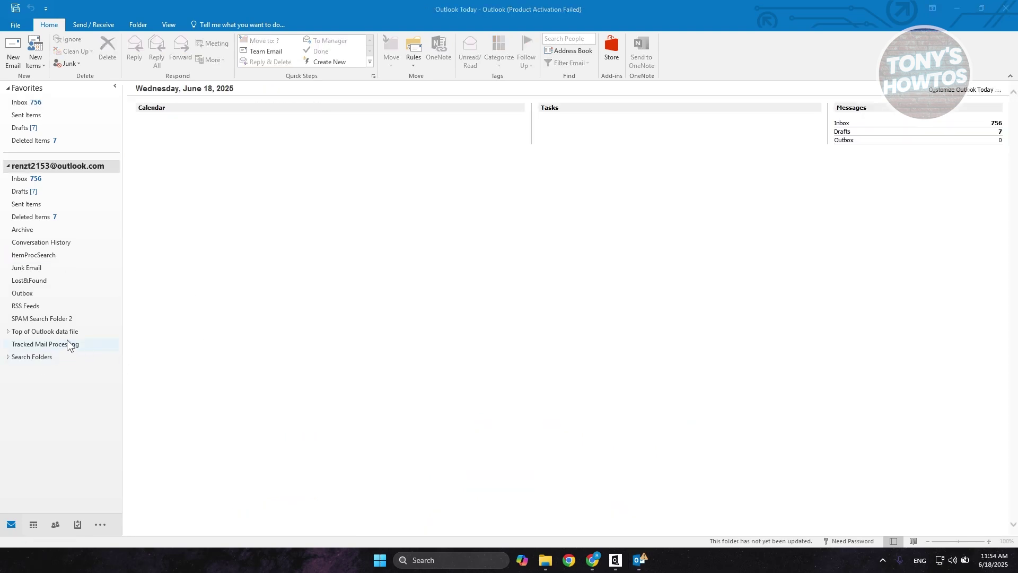
left_click(7, 331)
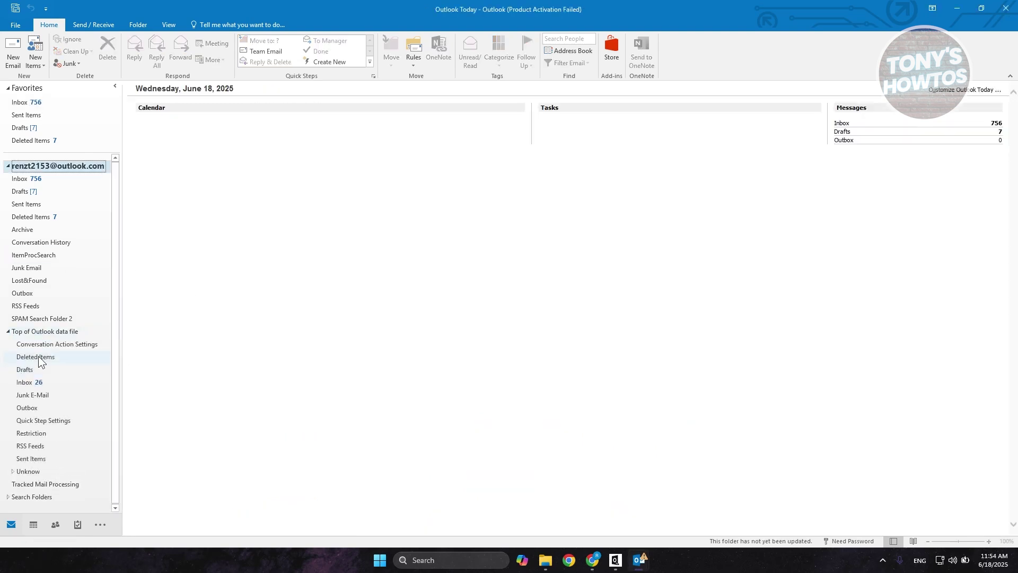
left_click(36, 385)
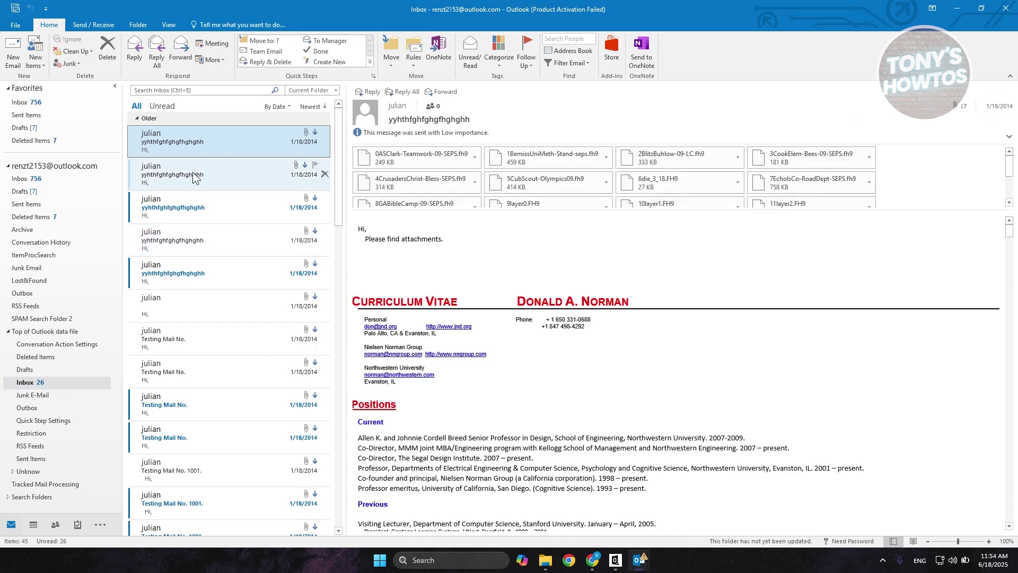
left_click(192, 166)
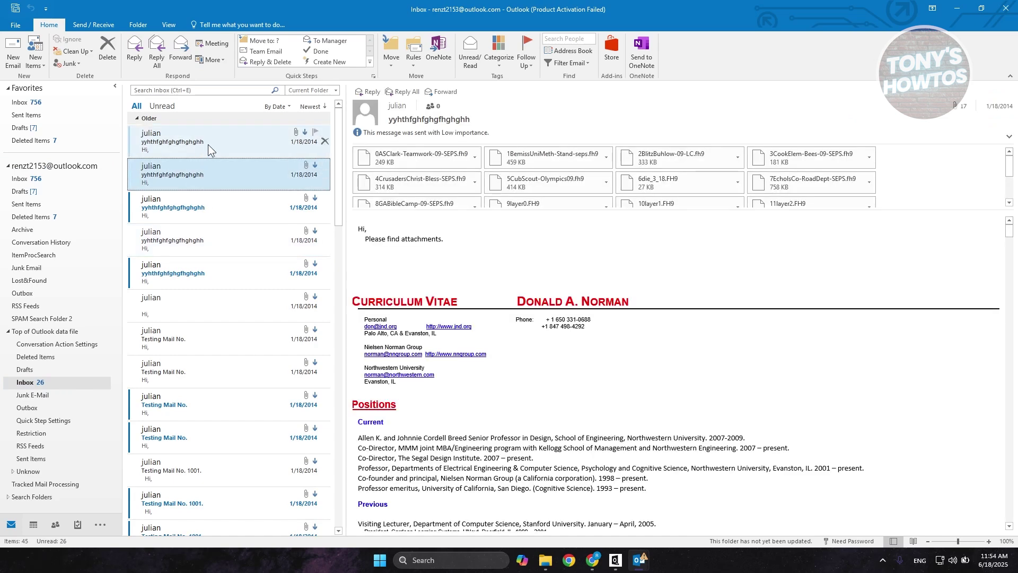
left_click(221, 204)
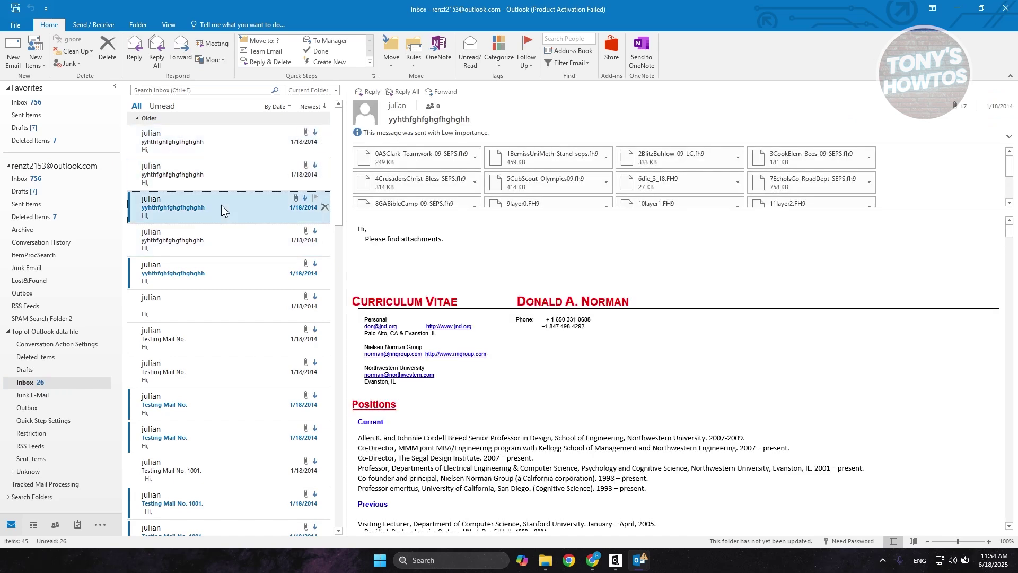
Minimize Outlook to reveal the desktop with the Email Account files
left_click(958, 6)
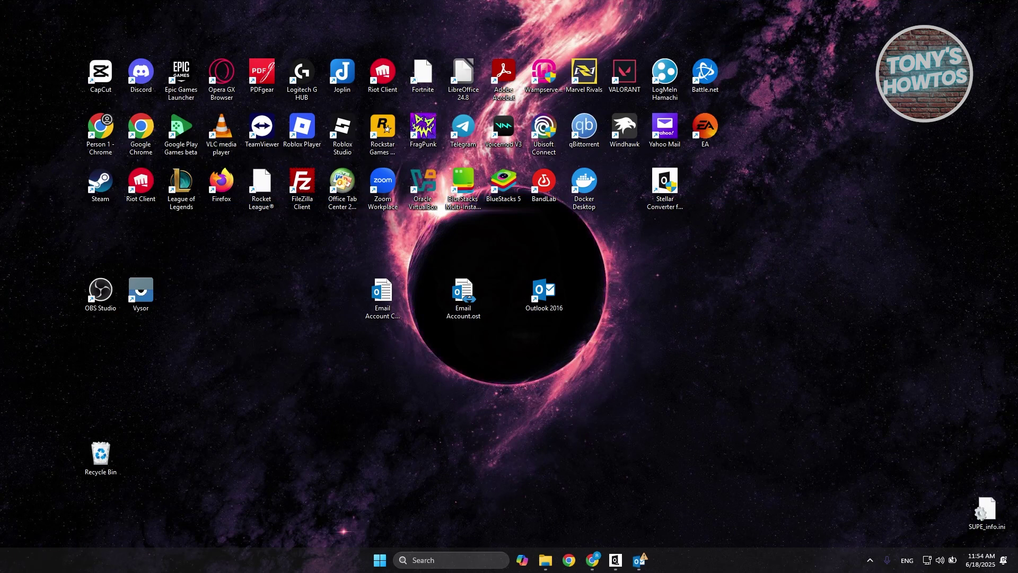